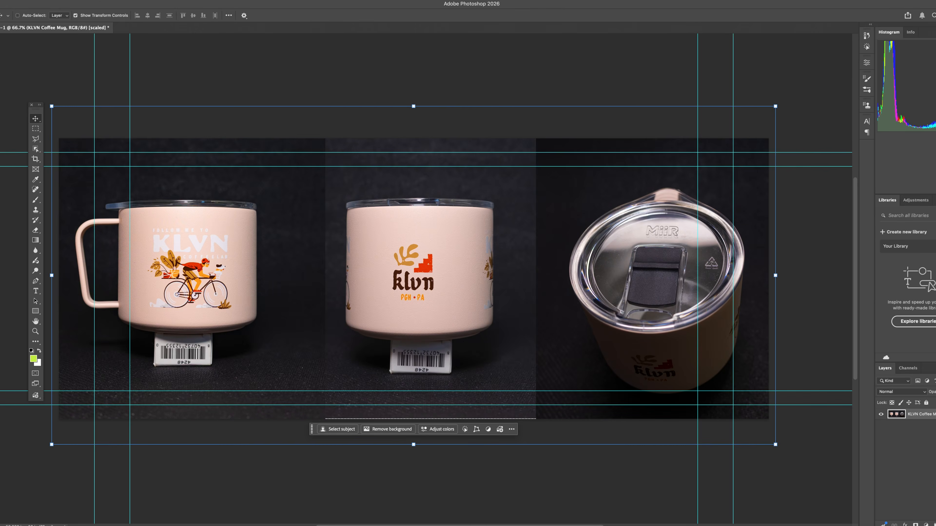
Step: Select the barcode stand beneath the mug with the Lasso tool and remove it from the photo
click(36, 139)
drag(140, 333, 142, 333)
right_click(403, 310)
click(429, 418)
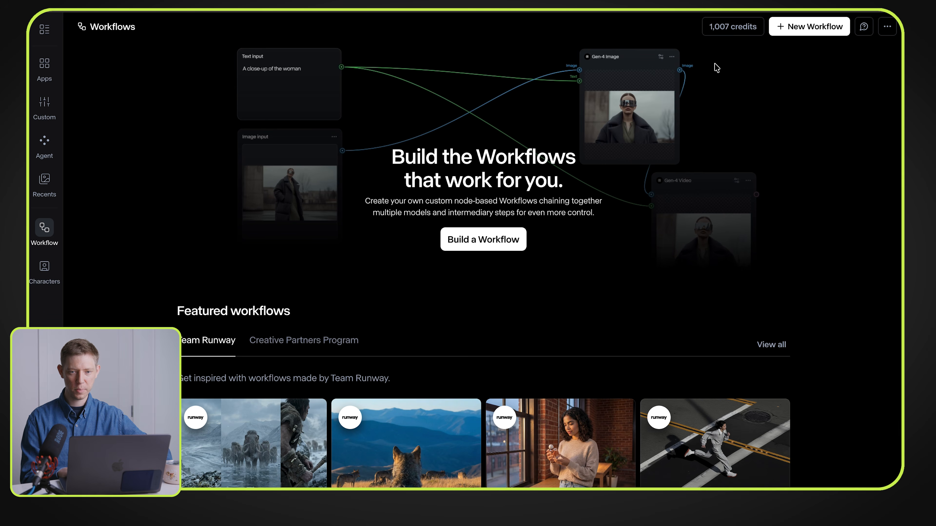
Step: Create a new workflow in Runway and look through the available video, image and audio nodes
click(781, 26)
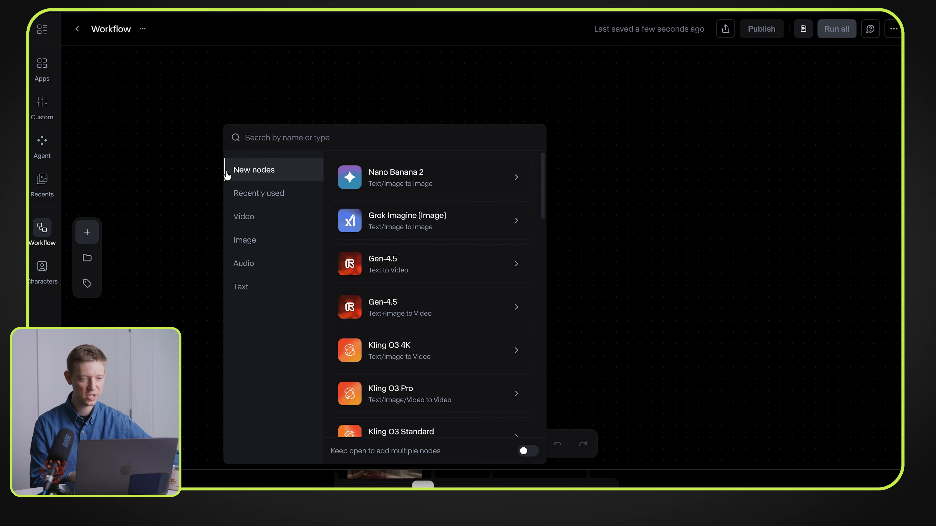
click(266, 222)
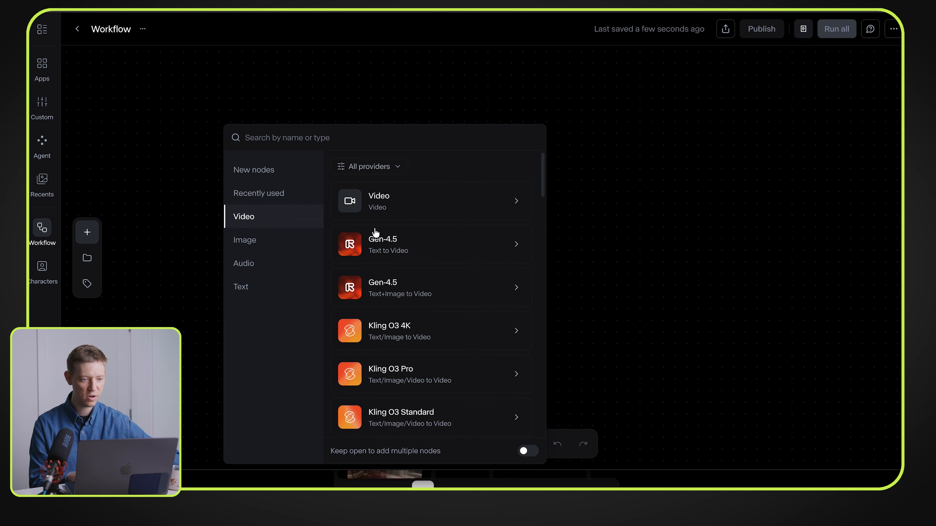
scroll(430, 288, down, 5)
scroll(430, 289, down, 5)
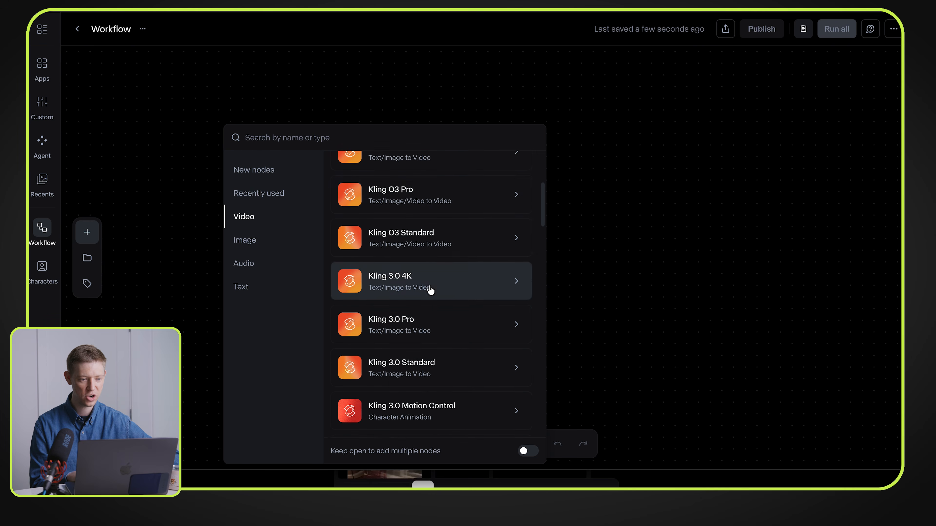
click(291, 241)
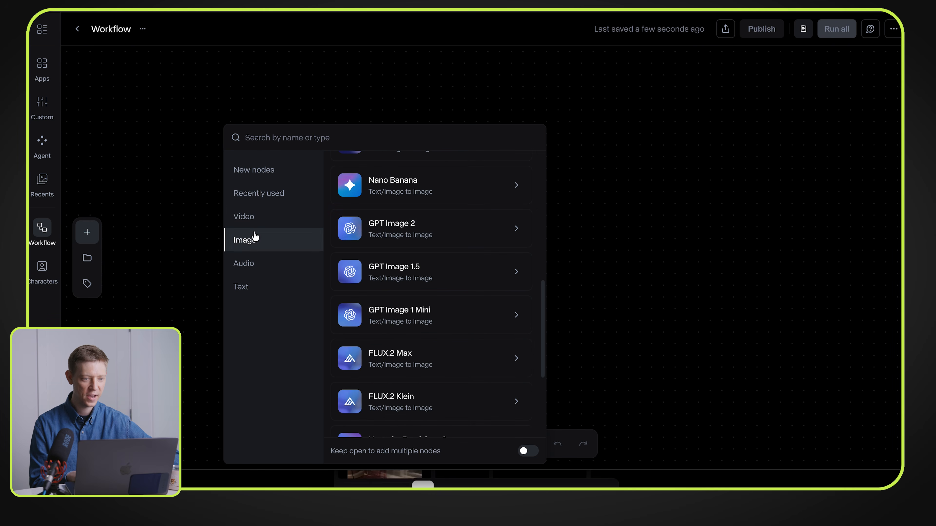
scroll(420, 243, up, 3)
scroll(419, 244, up, 2)
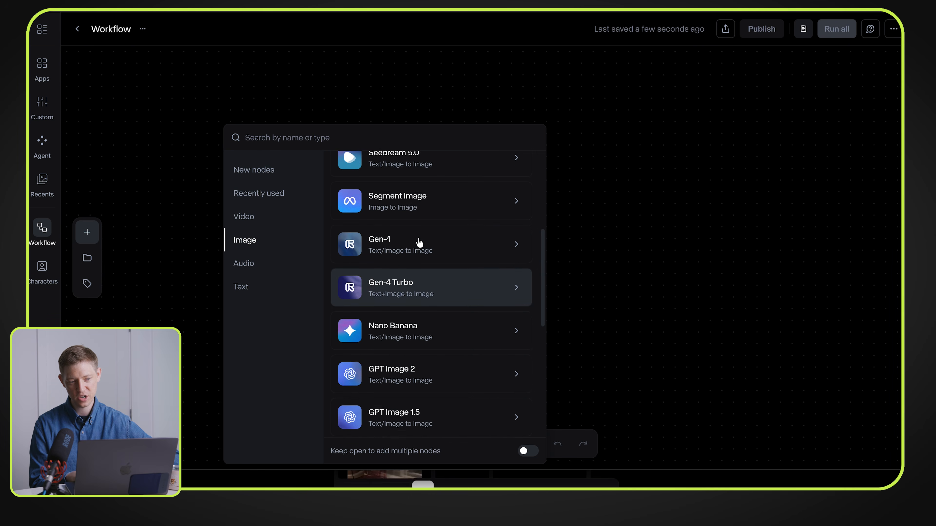
click(238, 272)
scroll(449, 261, up, 3)
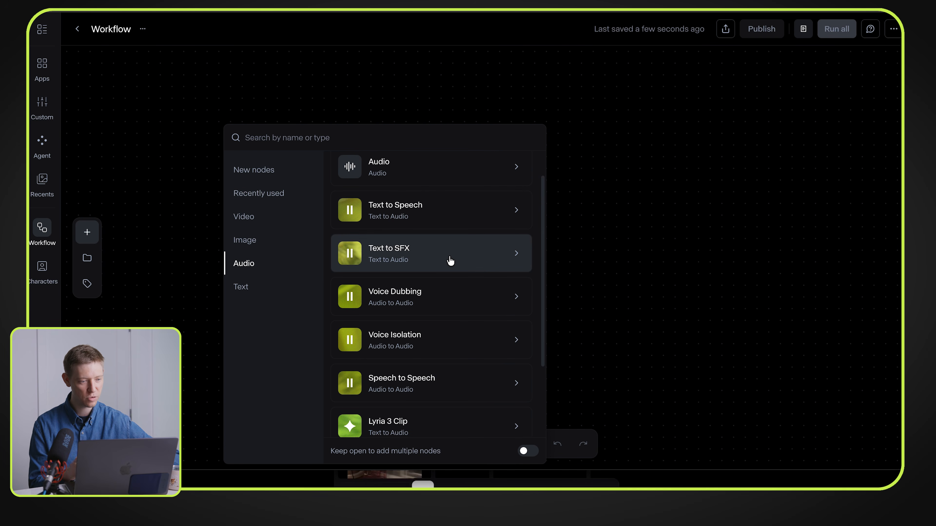
Step: Add a plain Text node and position it in the empty canvas area
click(246, 288)
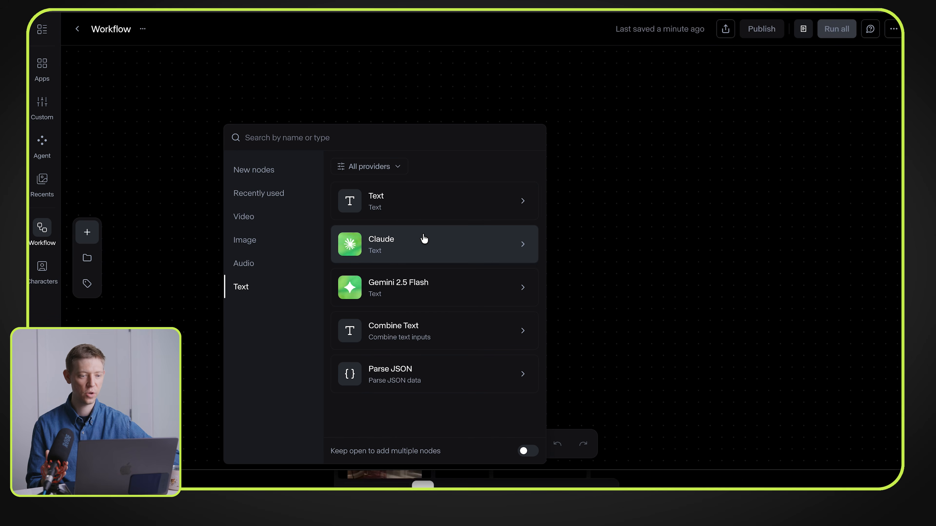
click(424, 192)
drag(210, 78, 250, 176)
Step: Add a Gemini 2.5 Flash text node and place it beside the Text node, with its output side facing away
scroll(252, 164, down, 3)
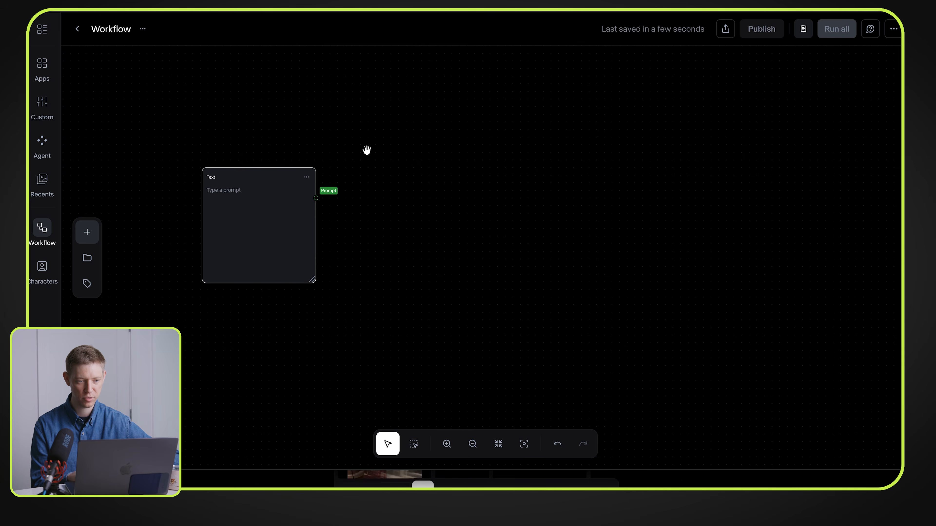
double_click(367, 151)
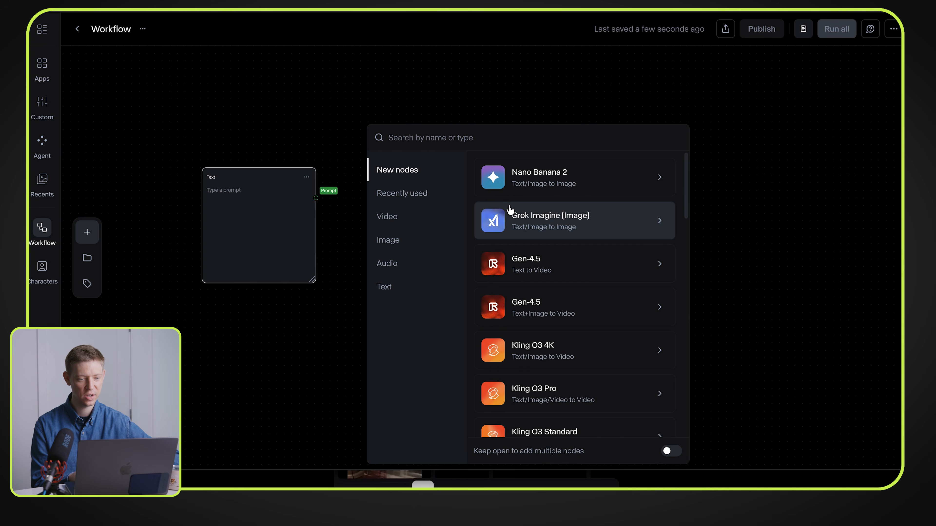
click(408, 286)
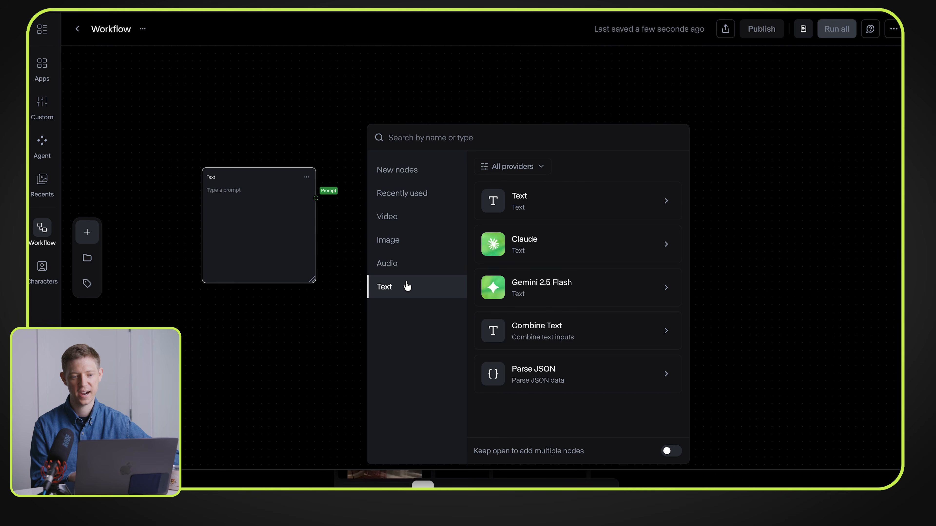
click(545, 294)
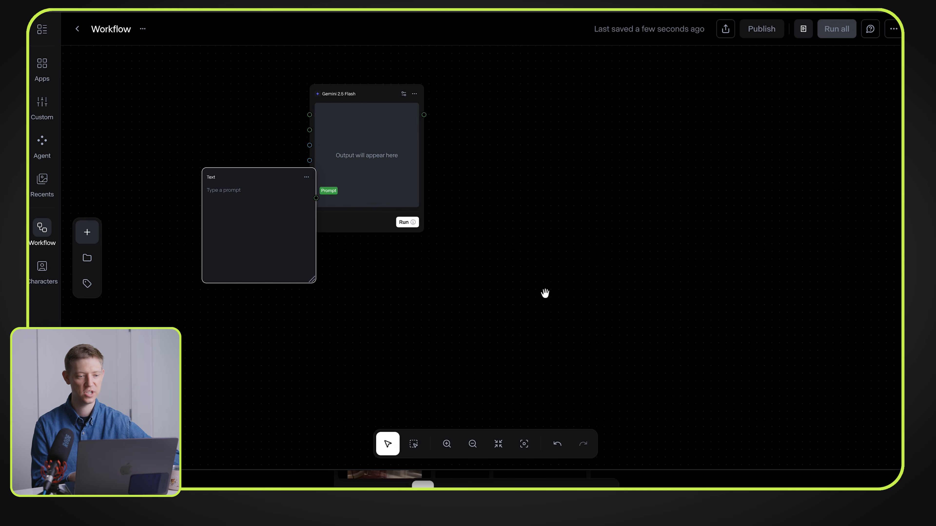
click(377, 93)
drag(377, 93, 441, 177)
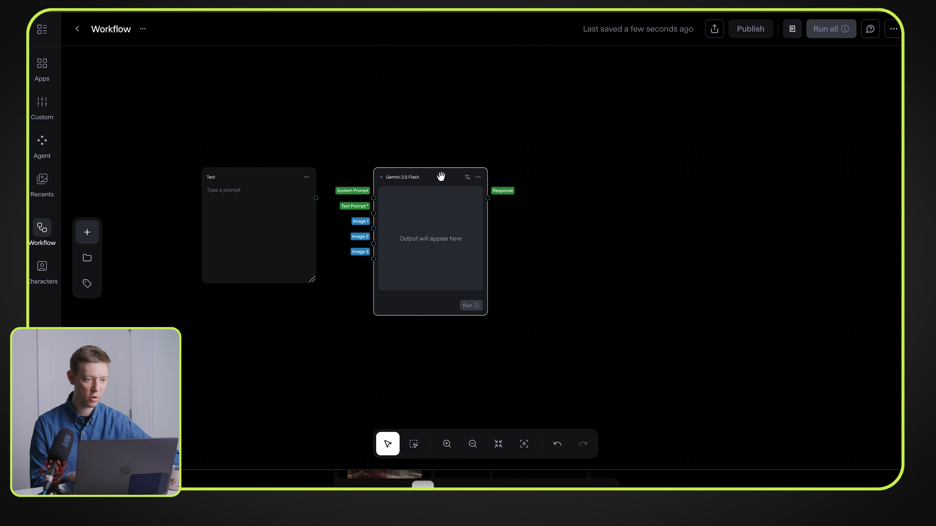
Step: Add an Image node and align it directly above the Gemini 2.5 Flash node
drag(413, 109, 406, 153)
double_click(405, 121)
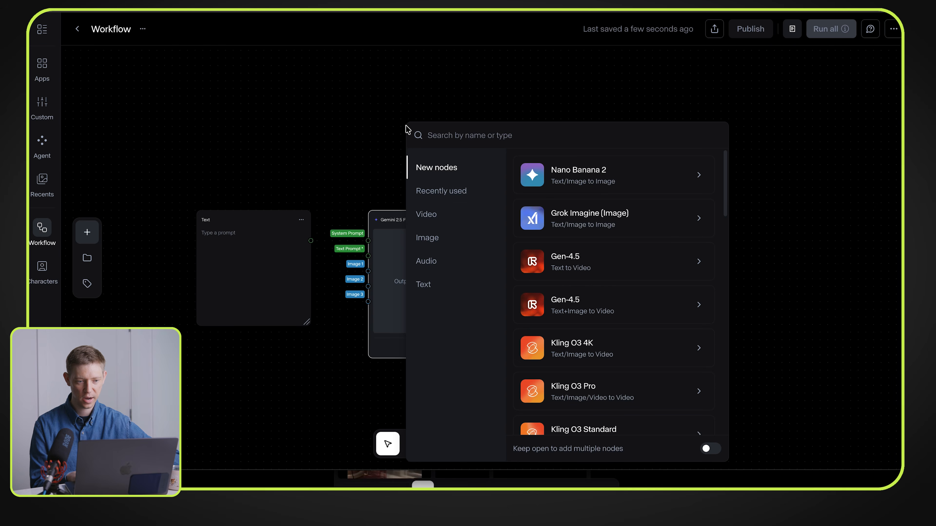
click(429, 237)
click(588, 202)
drag(386, 59, 409, 85)
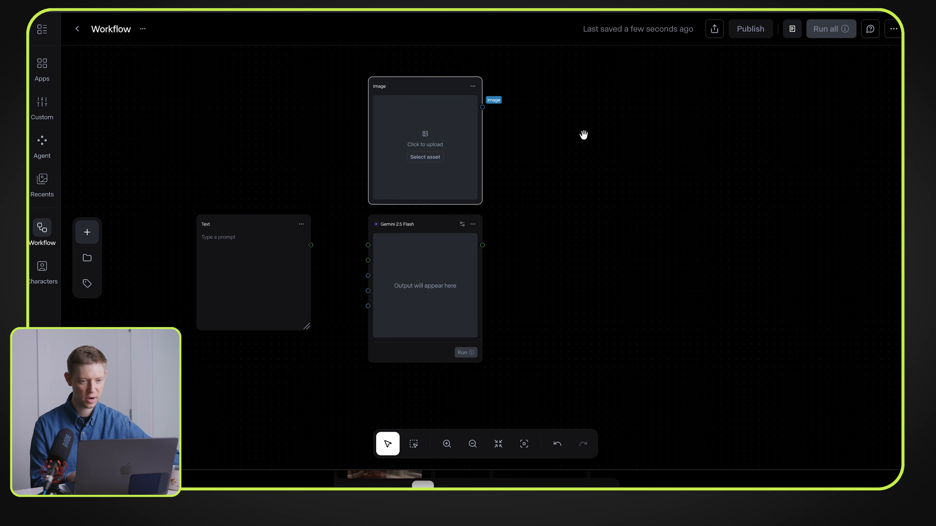
Step: Add a second Image node and place it directly below the Gemini 2.5 Flash node
double_click(557, 157)
click(588, 239)
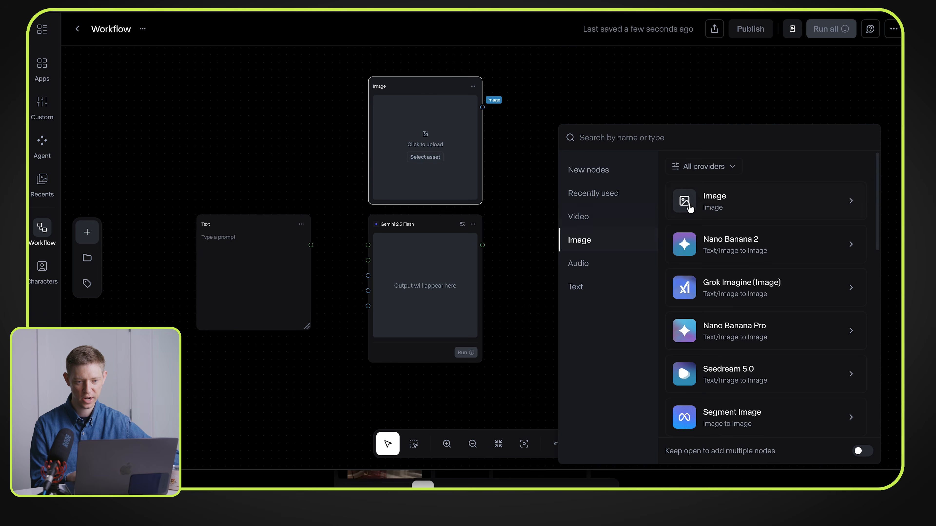
click(719, 199)
drag(537, 97, 407, 383)
Step: Upload Mug Together.jpg from the Mug Photos folder into the Image node above the Gemini node
drag(583, 269, 564, 215)
scroll(617, 222, down, 2)
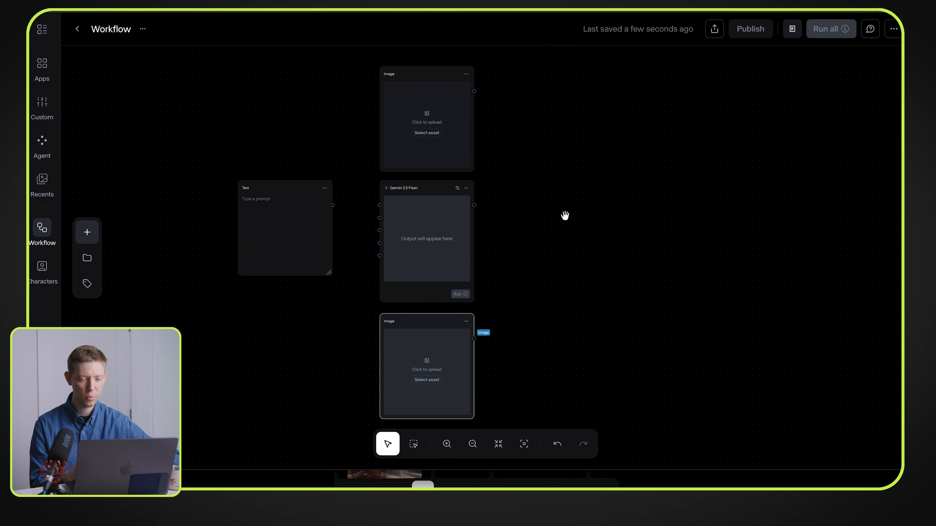
click(427, 108)
click(427, 107)
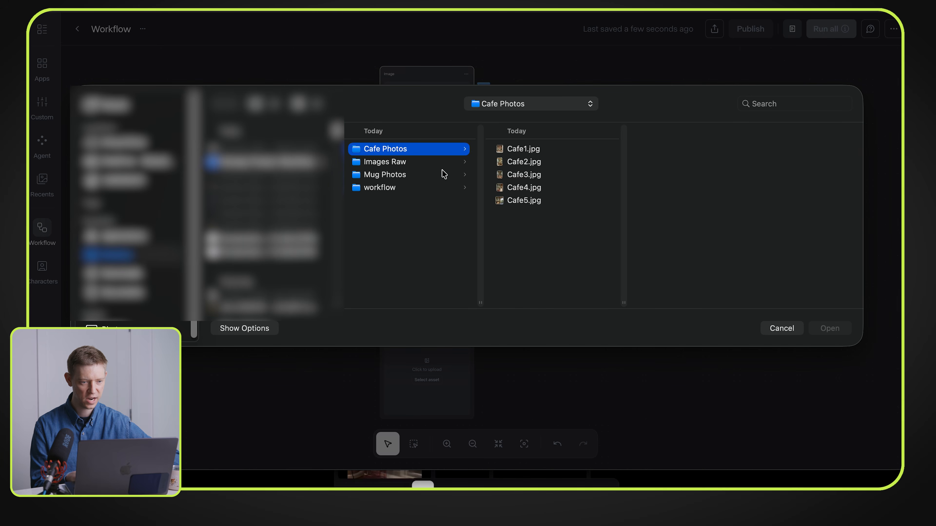
click(413, 174)
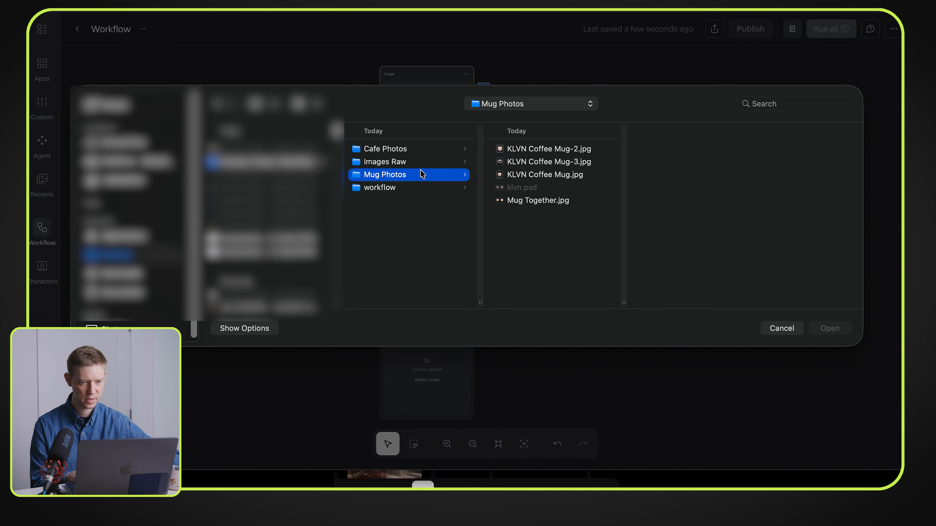
click(516, 200)
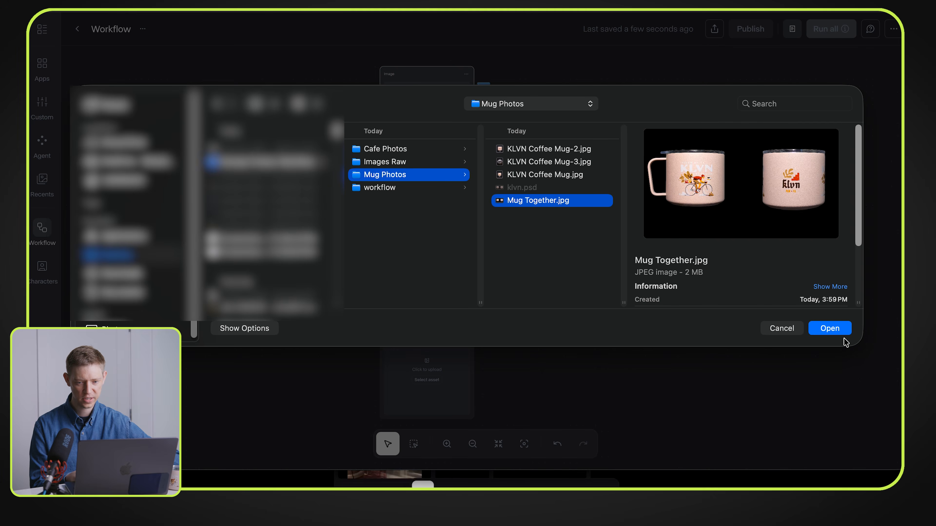
click(830, 328)
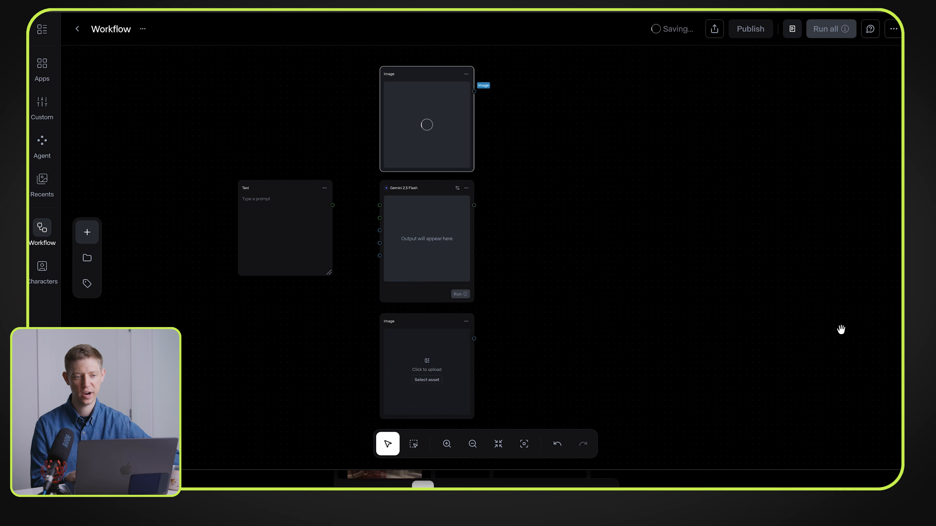
Step: Upload Cafe1.jpg from the Cafe Photos folder into the Image node below the Gemini node
click(400, 349)
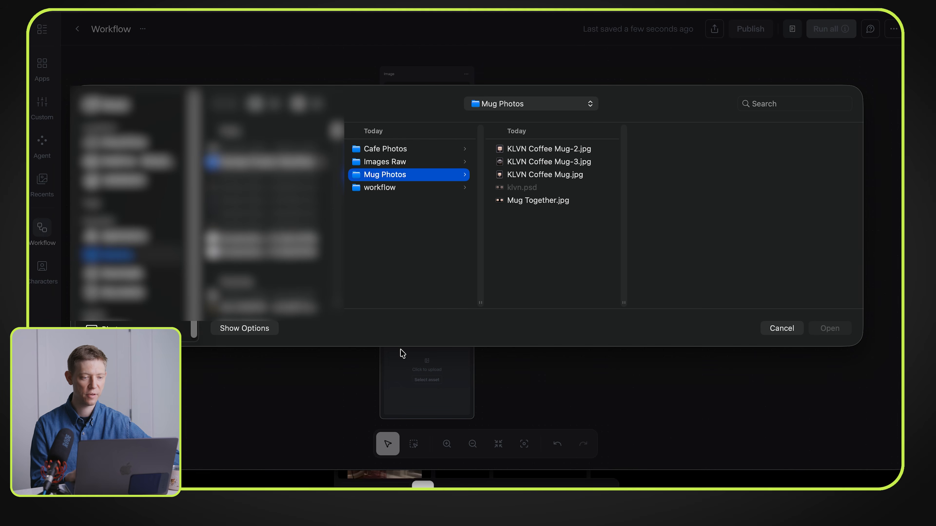
click(410, 149)
click(515, 150)
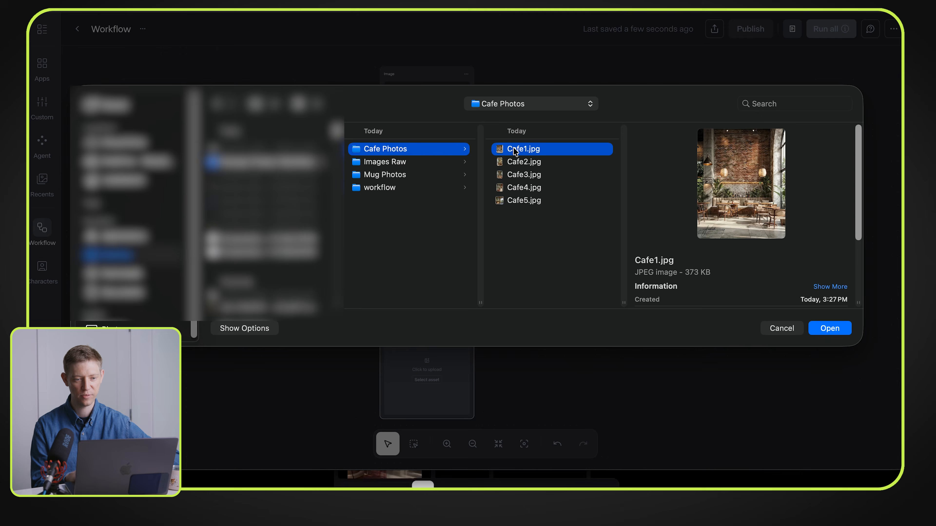
double_click(515, 150)
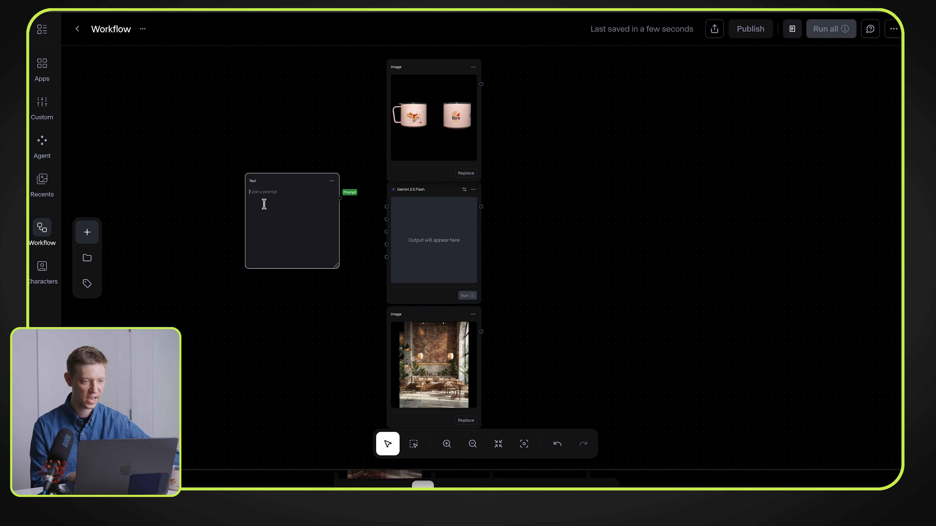
Step: Paste instructions into the Text node requesting a JSON prompt that places the first reference's mug in a cafe setting similar to reference image 2
text(Create a prompt that will take the image of the mug in the 1st reference image and place it in a cafe style setting similar to the cafe photo in reference image 2. Output in JSON.)
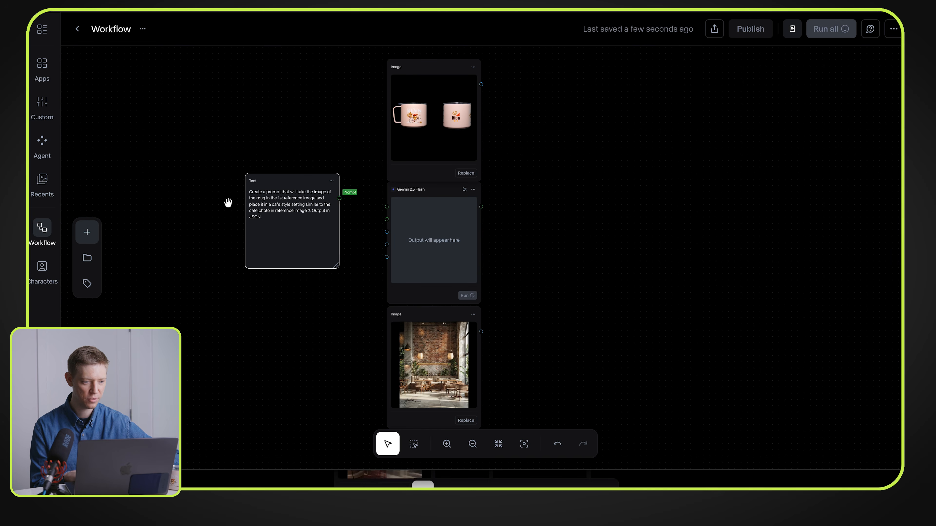
scroll(227, 202, up, 5)
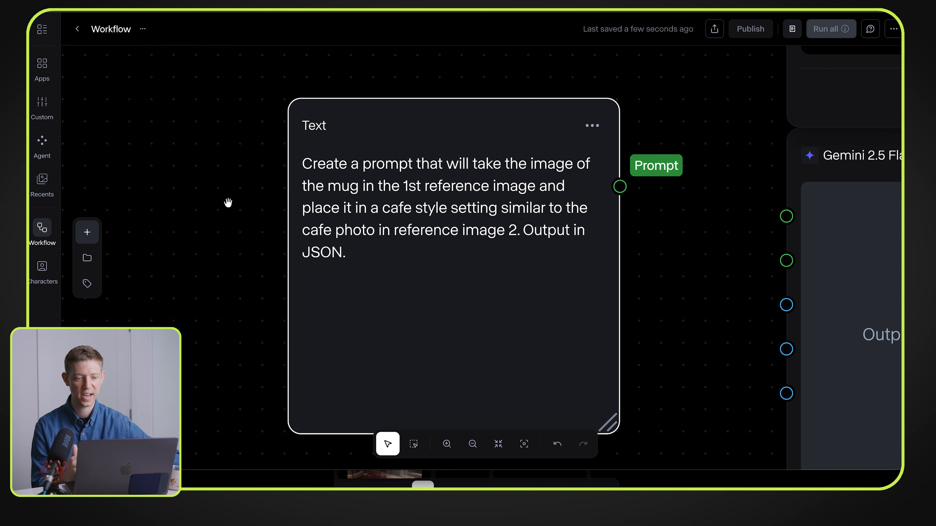
scroll(228, 202, down, 5)
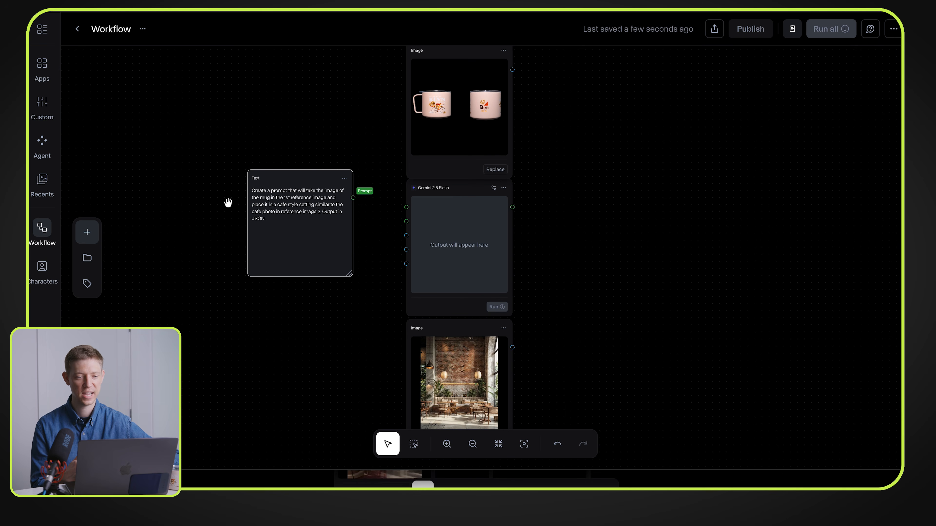
Step: Connect the Text node, mug image and cafe image to the Gemini node's Text Prompt, Image 1 and Image 2 inputs respectively
drag(353, 200, 427, 212)
drag(532, 66, 423, 237)
drag(533, 347, 425, 252)
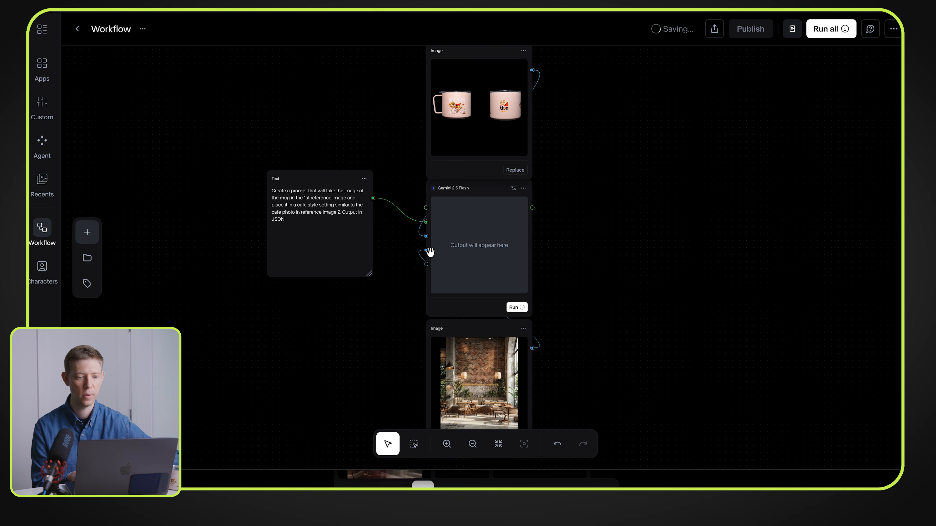
Step: Run the Gemini 2.5 Flash node and read through the JSON prompt it generates
click(514, 309)
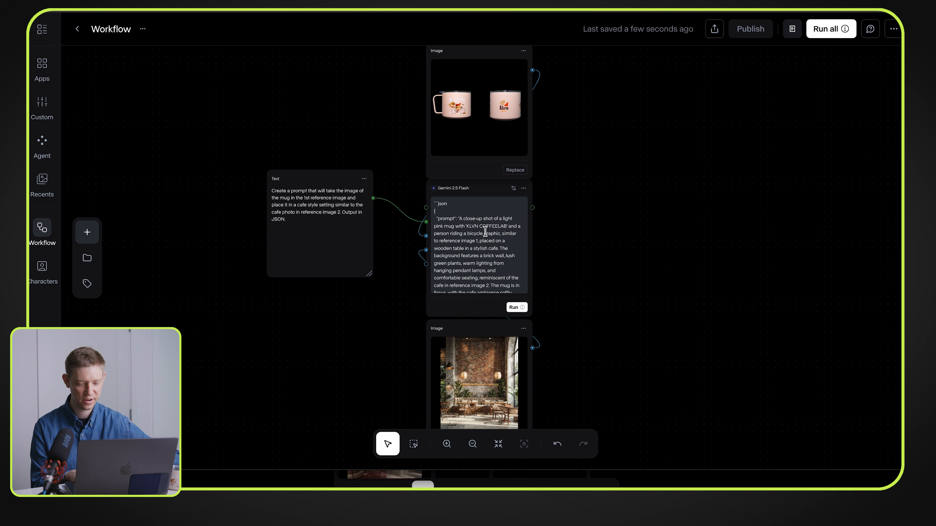
click(446, 444)
click(446, 445)
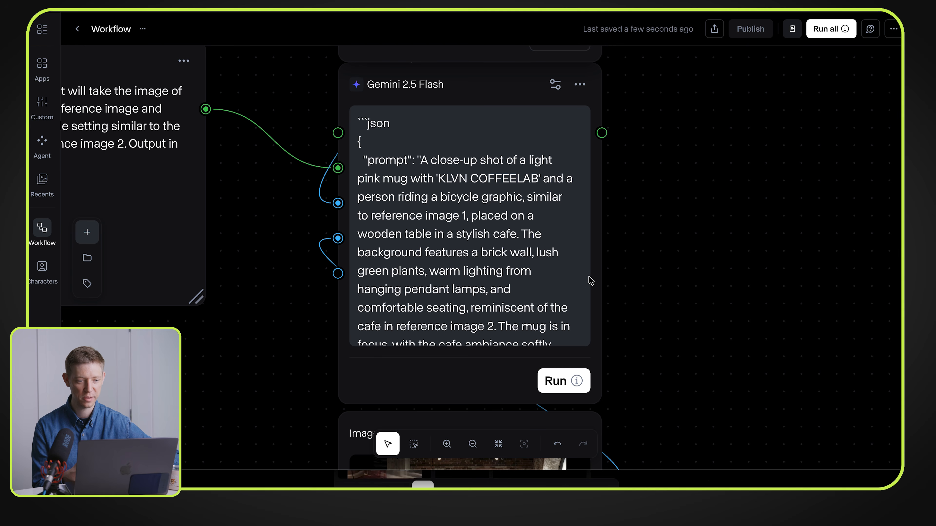
scroll(494, 208, up, 3)
scroll(494, 208, down, 1)
drag(236, 202, 324, 199)
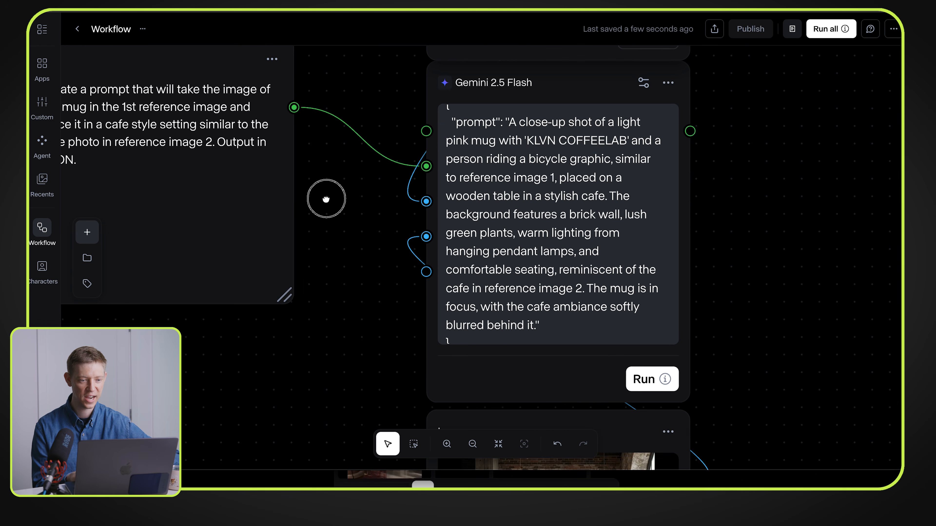
Step: Add a Nano Banana 2 image node and place it beside the Gemini 2.5 Flash node
scroll(324, 200, down, 5)
drag(574, 151, 599, 133)
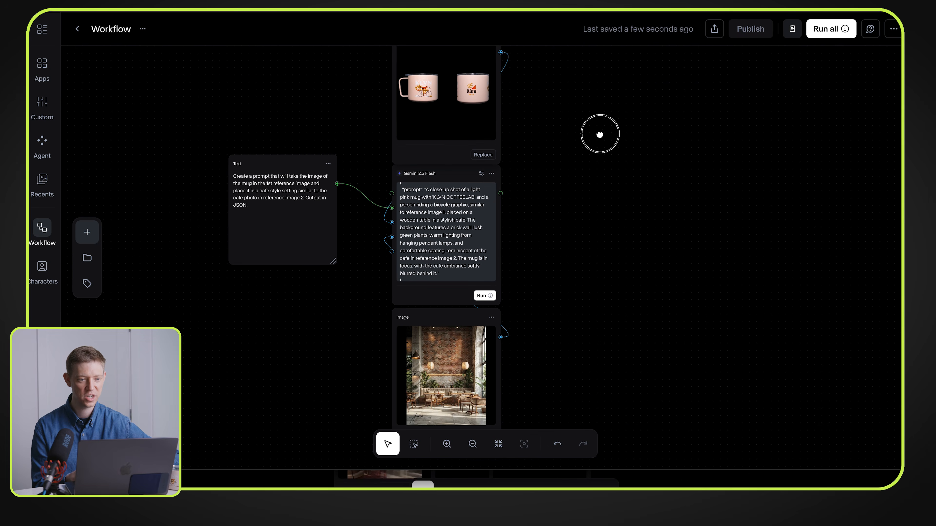
drag(600, 134, 512, 167)
scroll(560, 168, down, 2)
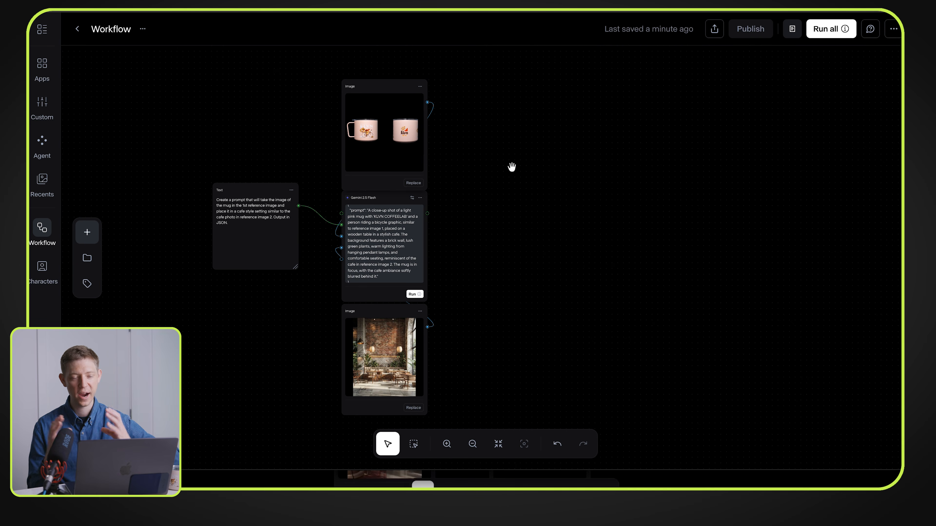
double_click(486, 154)
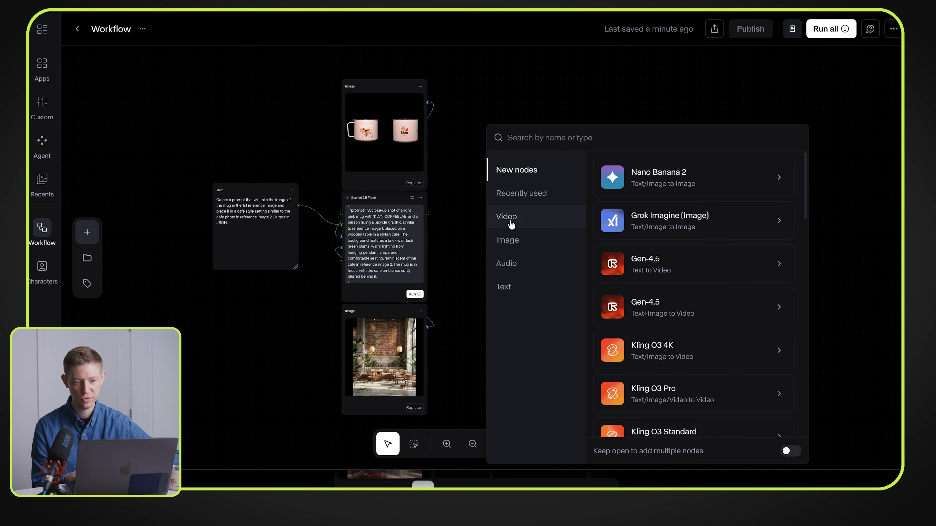
click(507, 240)
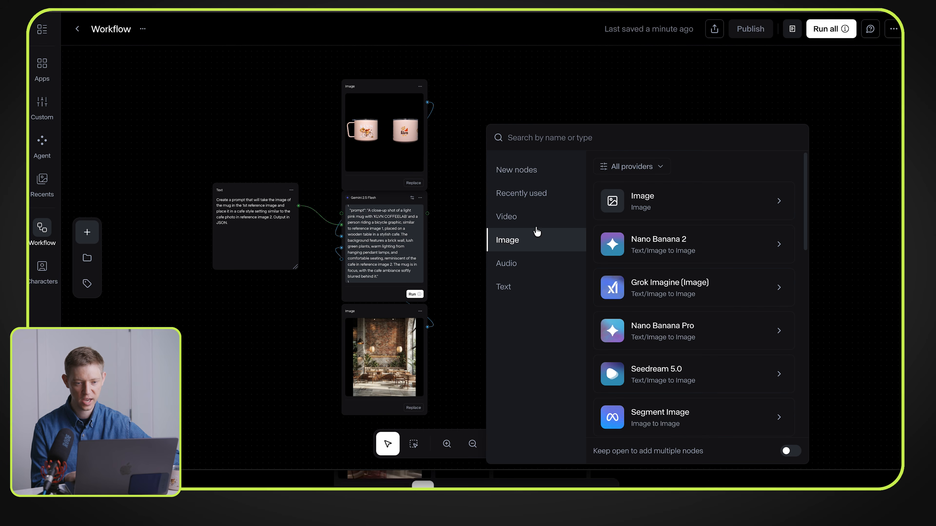
click(635, 247)
drag(486, 115, 521, 192)
Step: Connect the Gemini response, mug image and cafe image to the Nano Banana 2 node's prompt and first two image inputs respectively
drag(427, 210, 429, 214)
scroll(429, 214, up, 3)
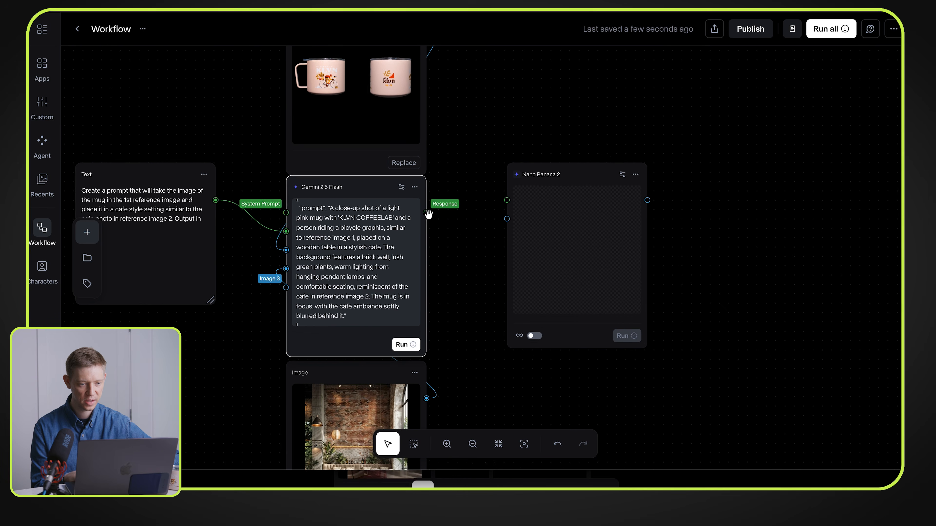
drag(427, 213, 506, 201)
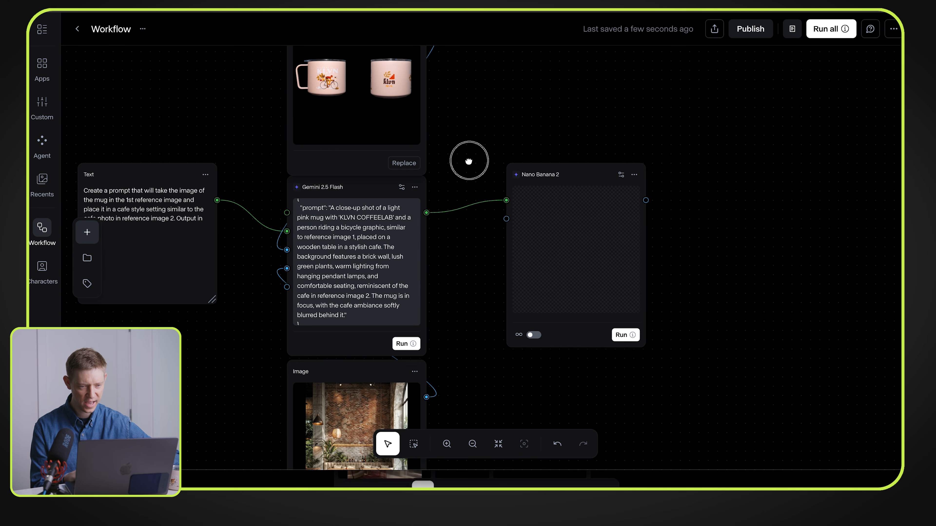
drag(470, 160, 472, 209)
drag(429, 80, 508, 268)
drag(477, 312, 493, 222)
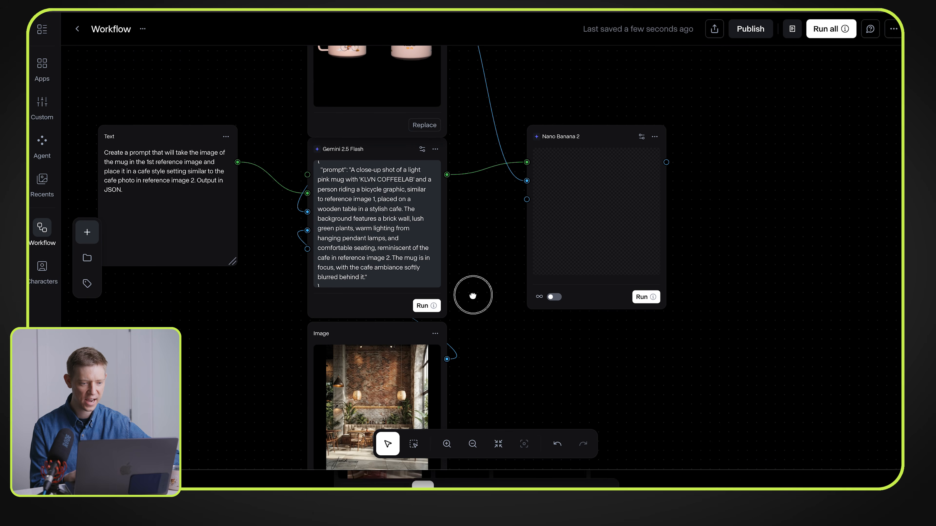
drag(473, 295, 484, 212)
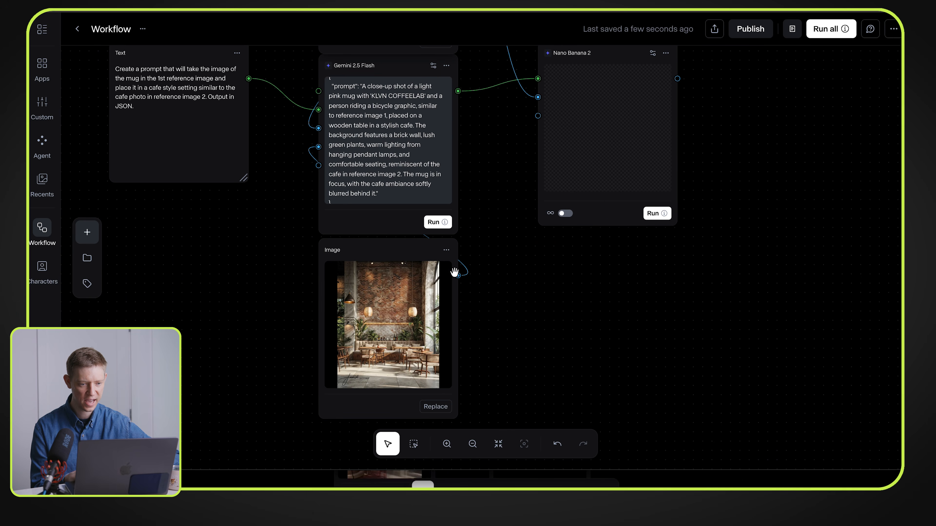
drag(457, 275, 508, 242)
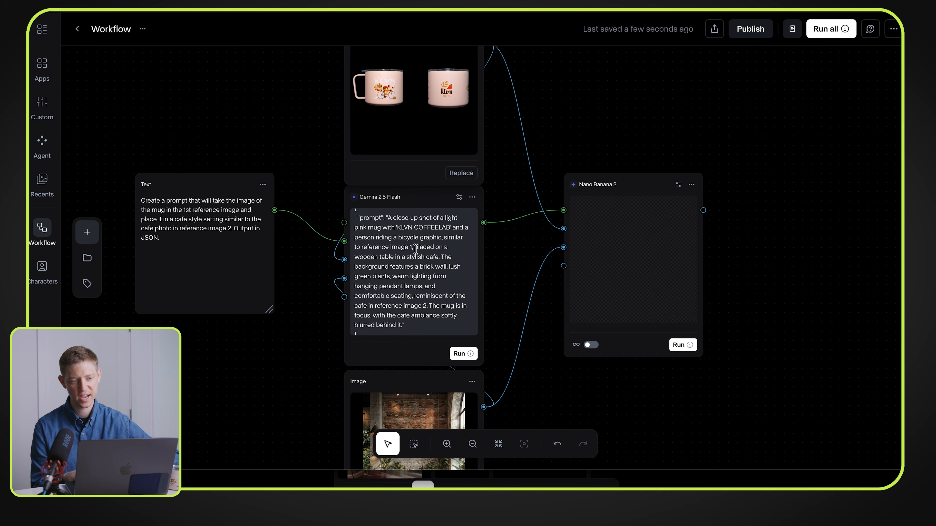
Step: Set the Nano Banana 2 node's resolution to 4K and aspect ratio to 16:9, and run it
drag(505, 210, 439, 262)
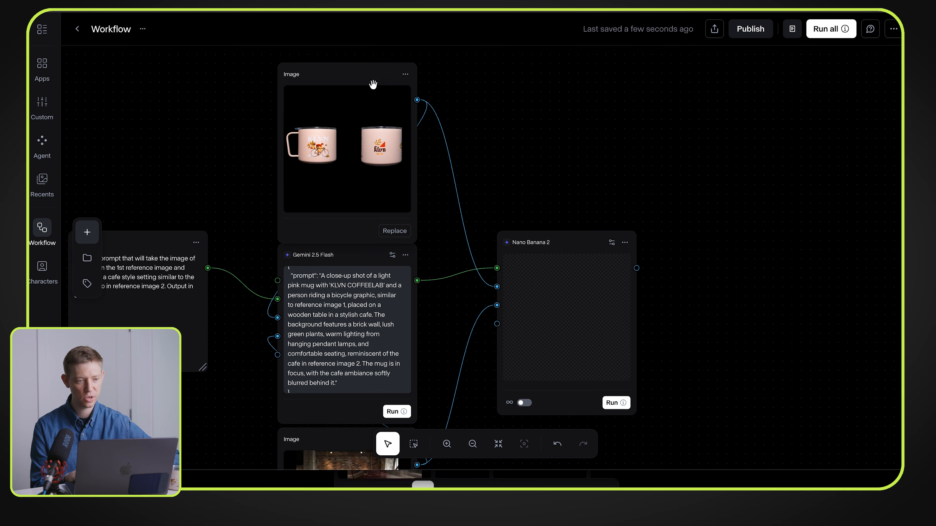
drag(447, 200, 420, 98)
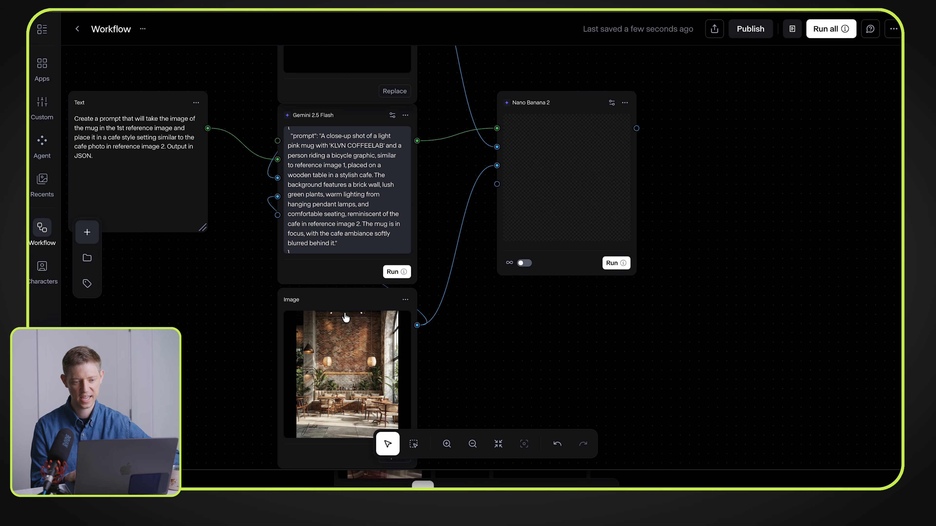
drag(468, 274, 399, 318)
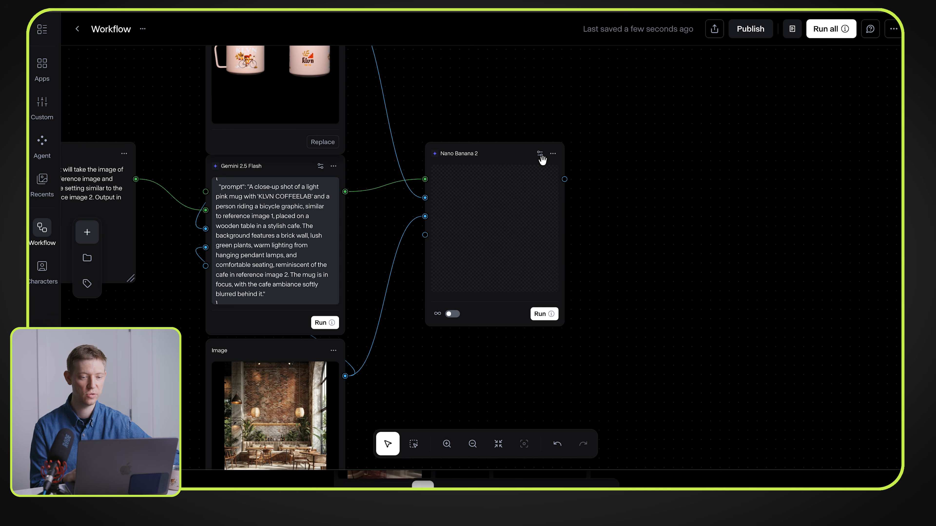
click(540, 152)
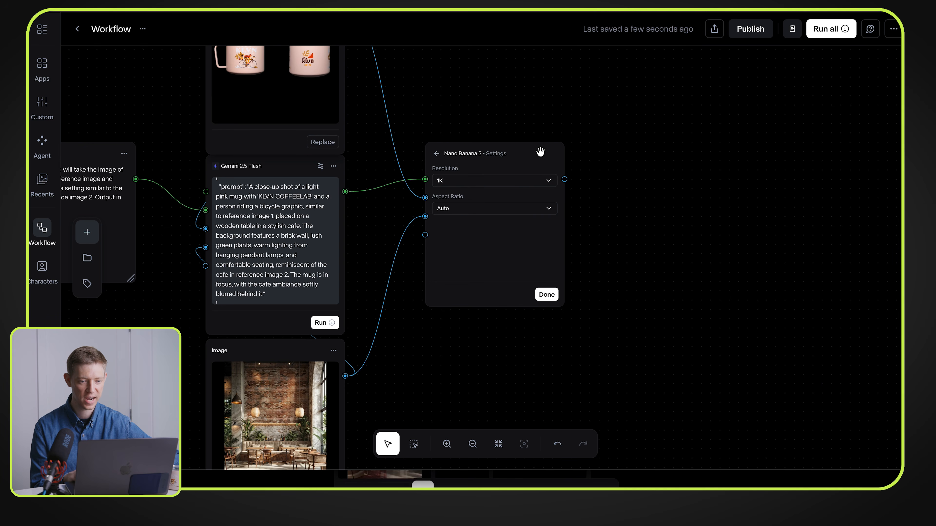
click(511, 179)
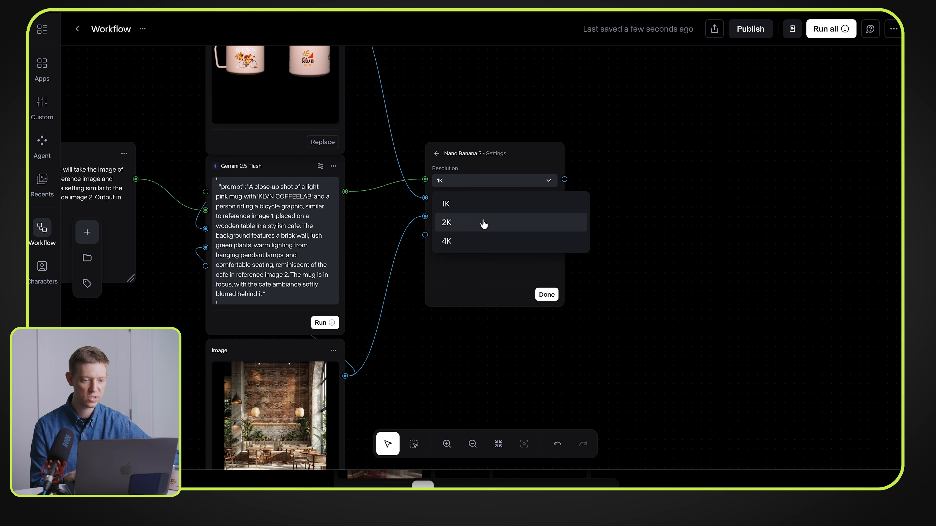
click(470, 241)
click(472, 214)
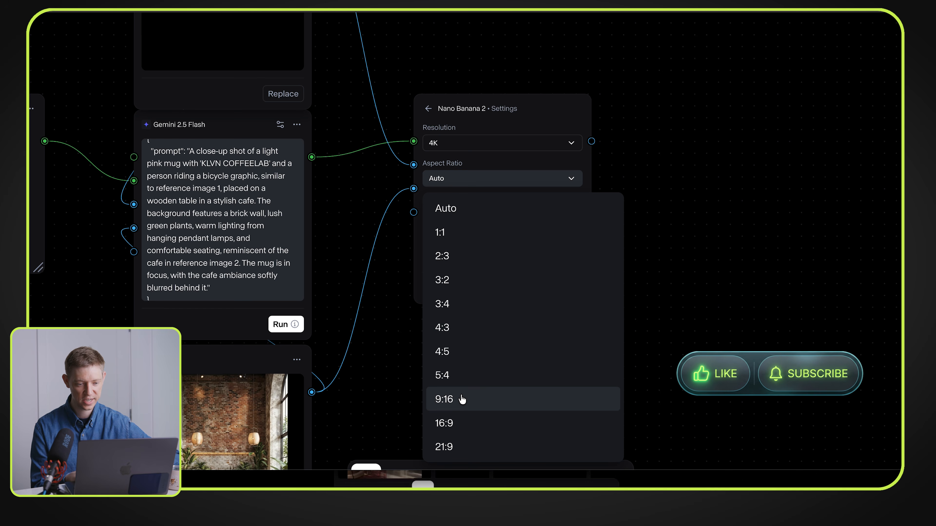
click(454, 422)
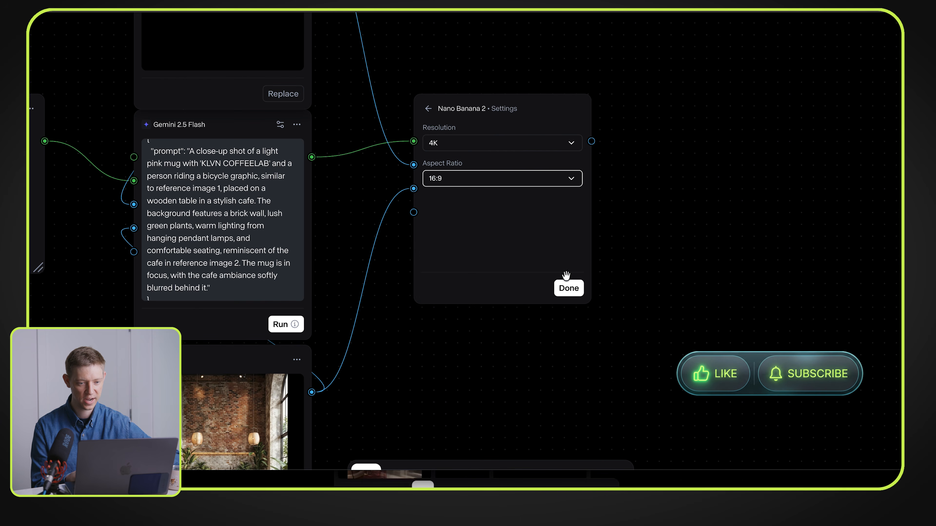
click(567, 286)
click(566, 313)
Step: Examine the image model results in the Product Photography - KLVN Mug workflow, viewing the first Nano Banana 2 image at full size
scroll(421, 174, down, 5)
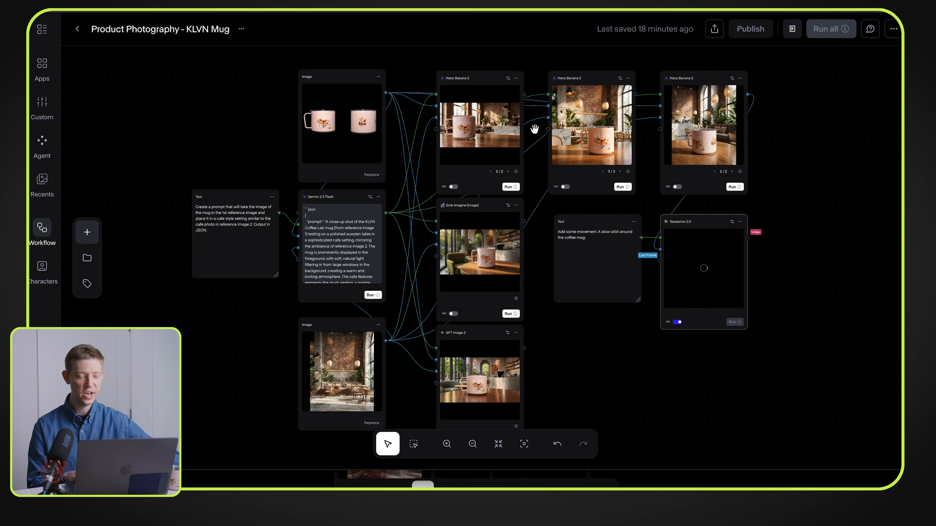
scroll(534, 126, up, 6)
scroll(534, 126, down, 2)
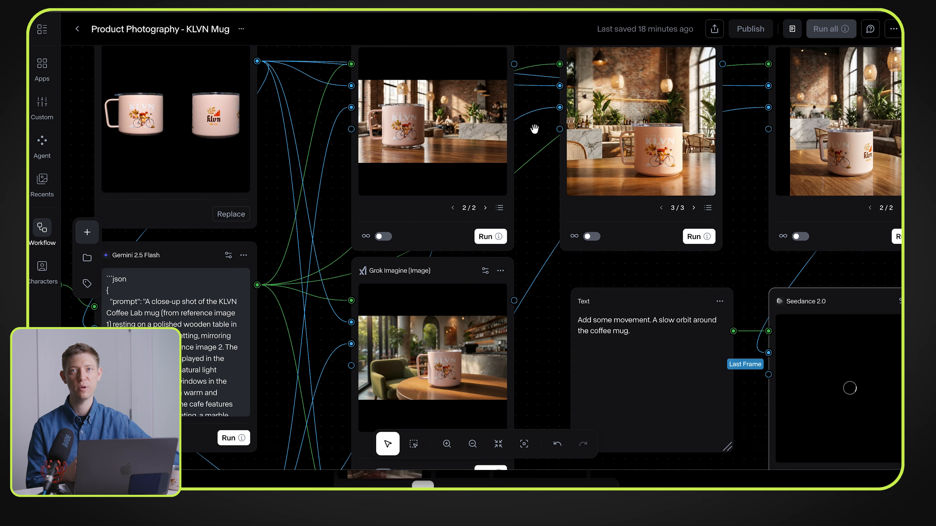
drag(532, 117, 533, 180)
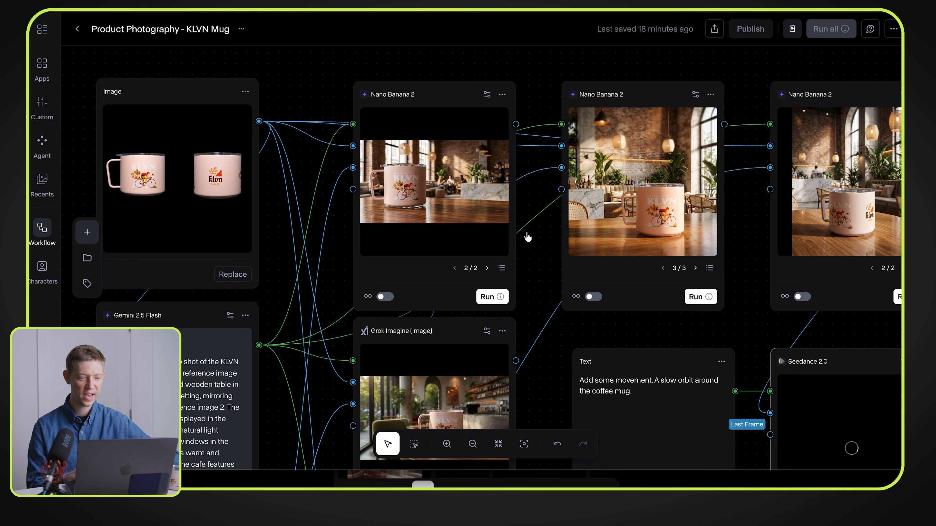
drag(526, 311, 539, 144)
drag(524, 263, 552, 375)
scroll(562, 303, up, 6)
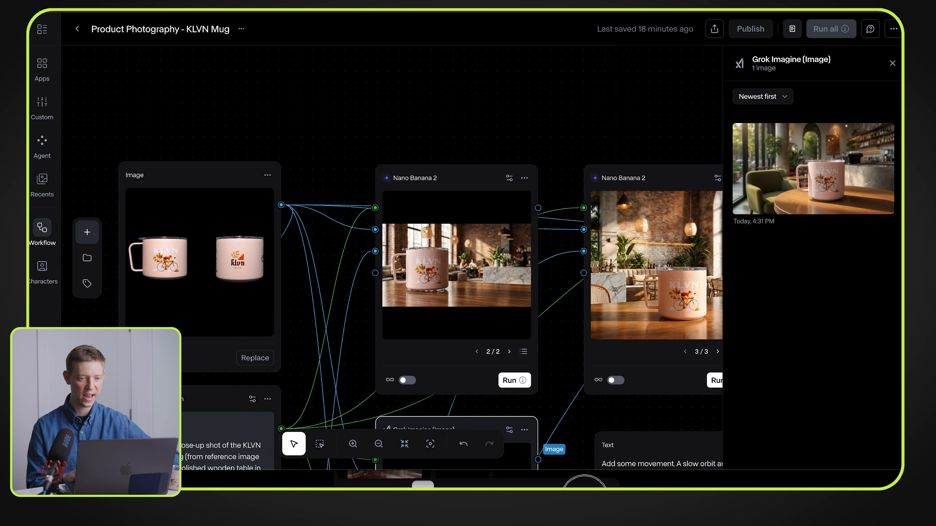
click(465, 257)
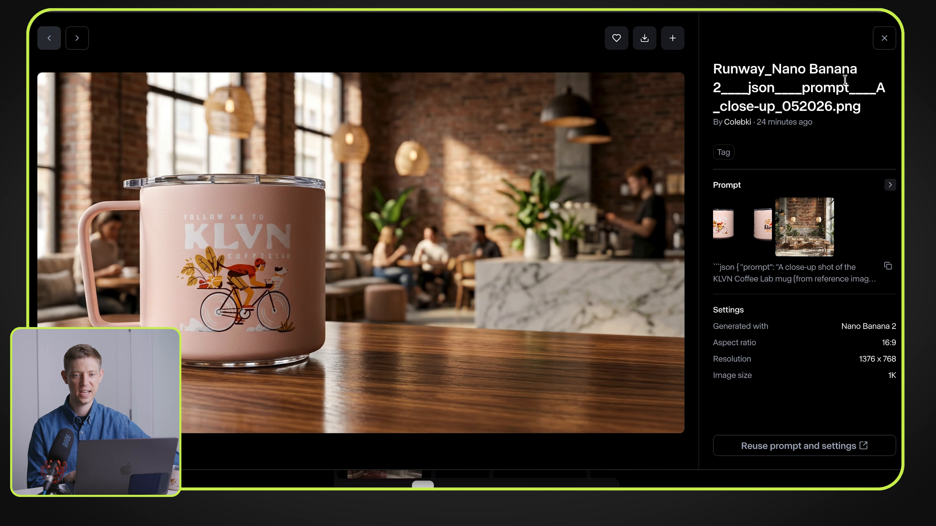
click(884, 39)
drag(565, 105, 606, 42)
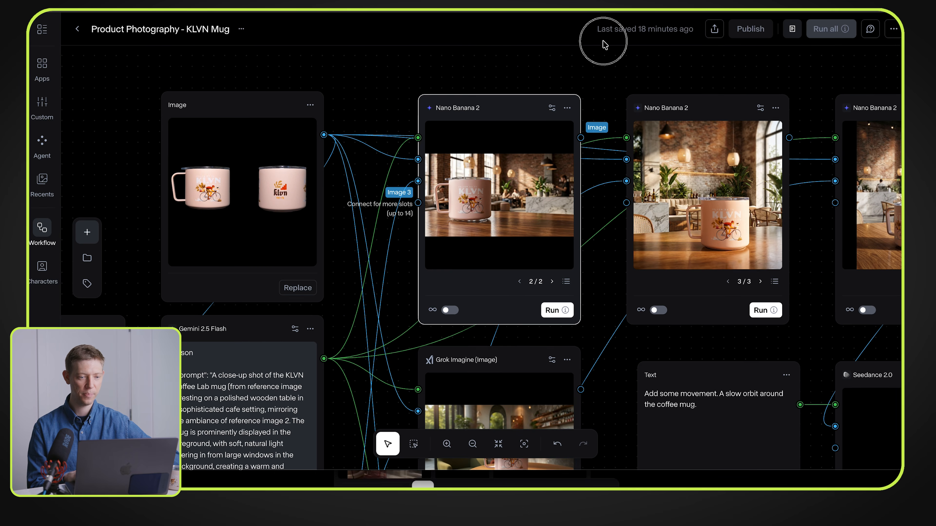
scroll(396, 259, down, 3)
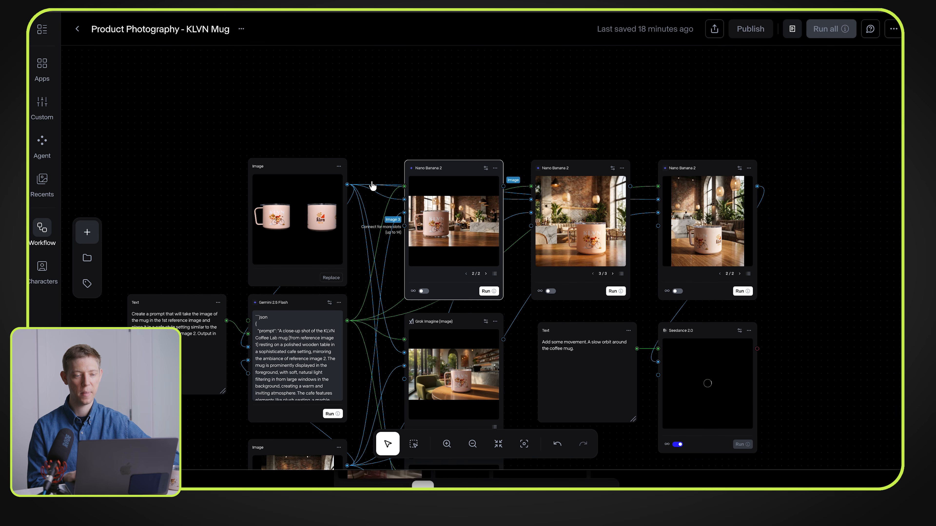
drag(382, 122, 382, 37)
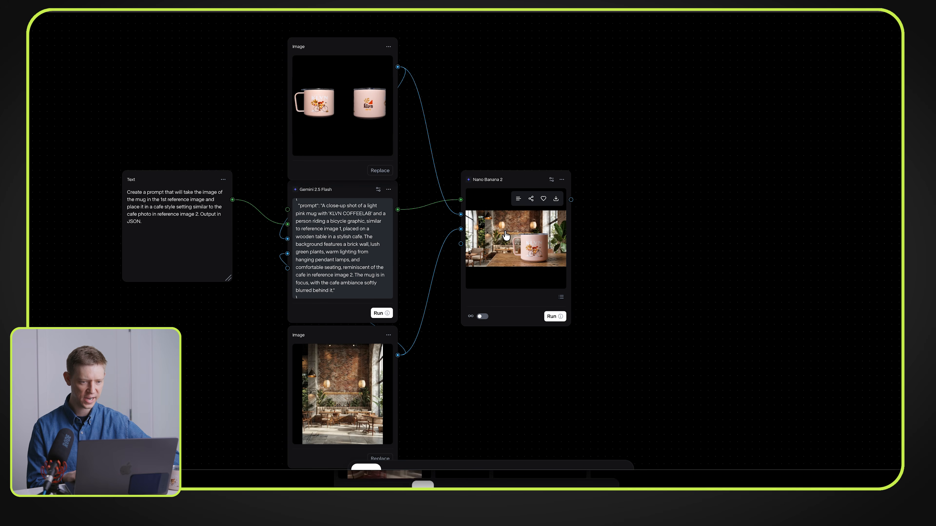
Step: Inspect the printed artwork on the generated mug in an enlarged view of the image
click(505, 235)
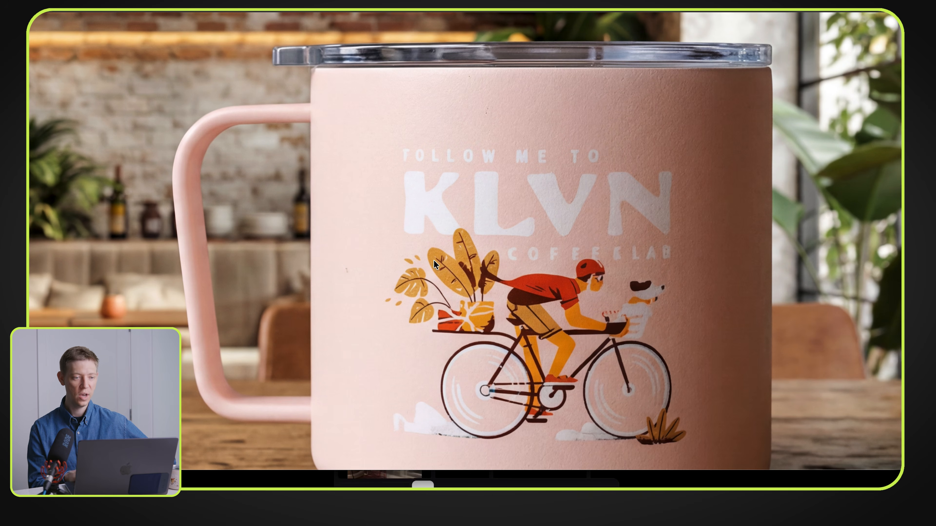
click(433, 259)
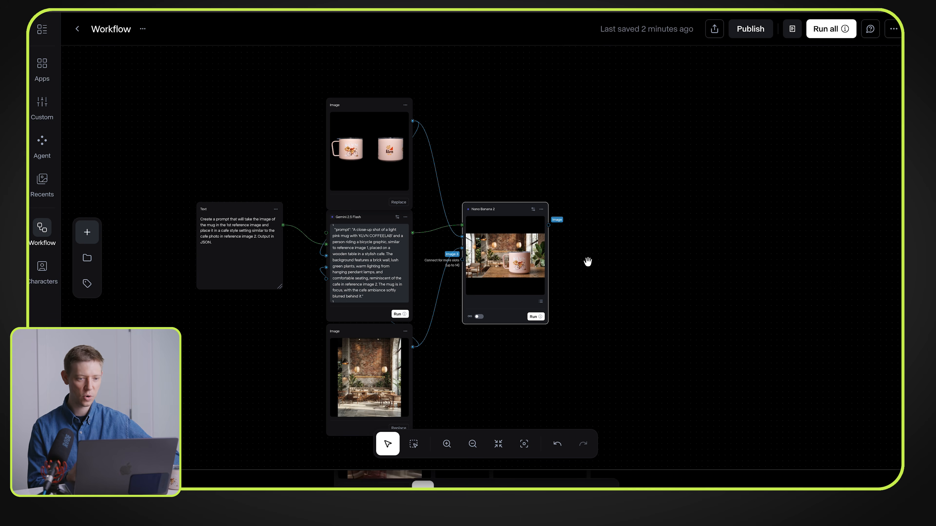
Step: Search the node library for "see", add a Seedance 2.0 video node and place it beside the Nano Banana 2 node
right_click(599, 222)
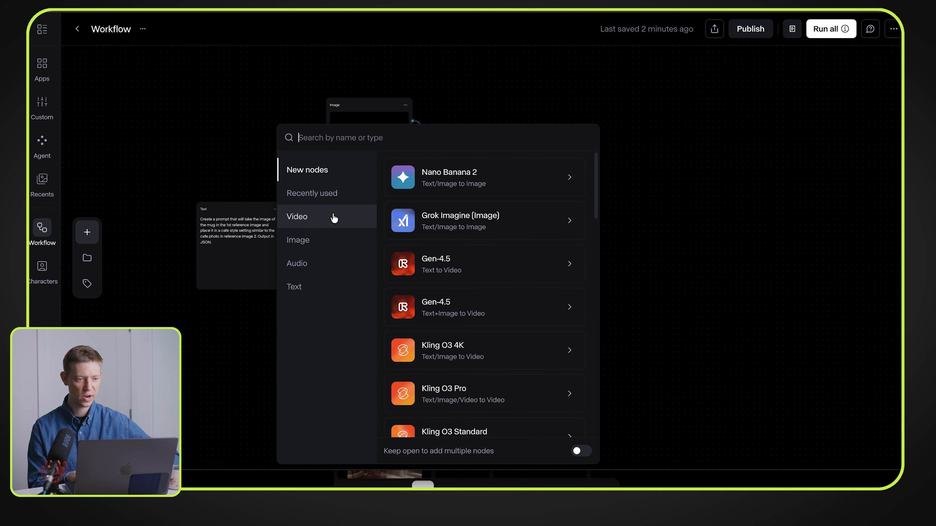
click(331, 219)
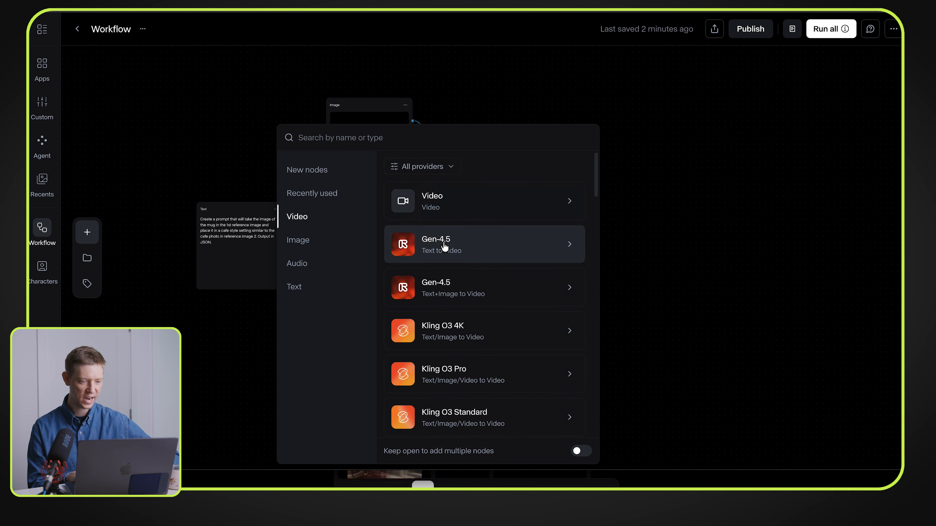
scroll(445, 247, down, 10)
scroll(445, 260, down, 10)
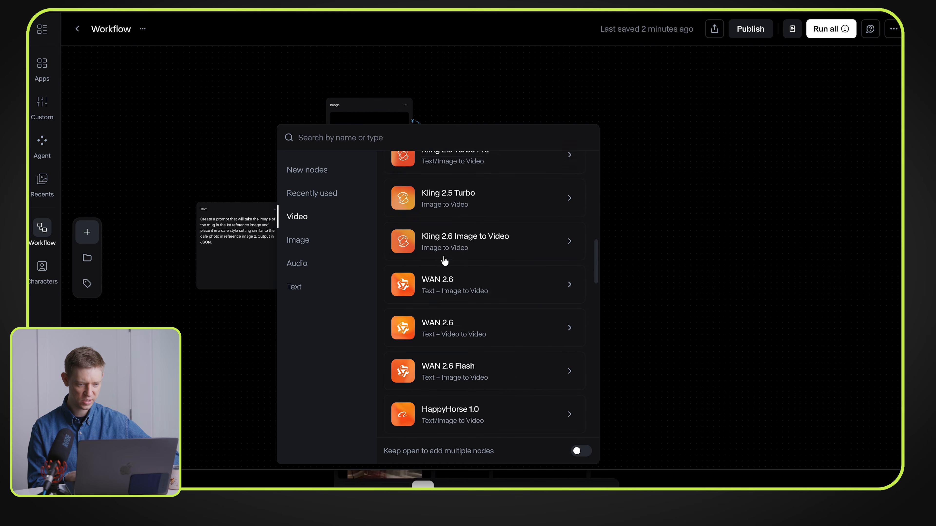
scroll(444, 260, down, 7)
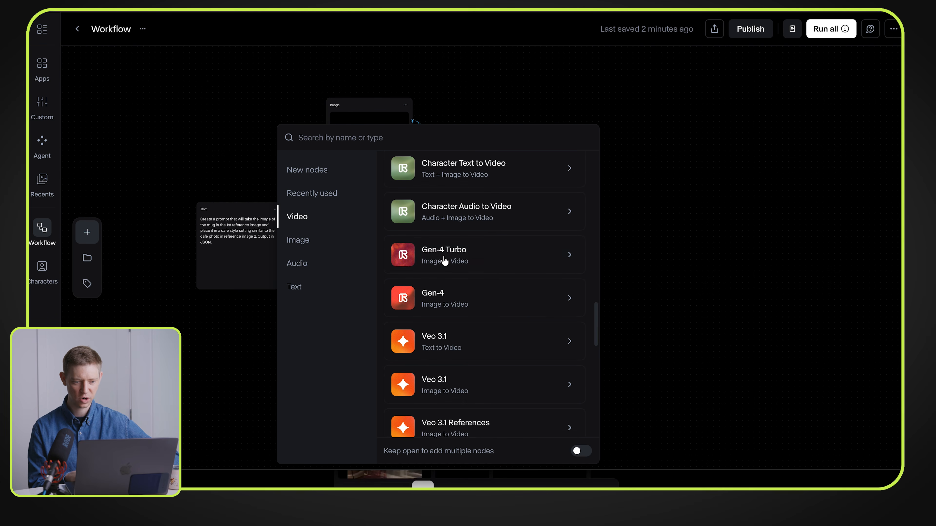
scroll(445, 260, down, 3)
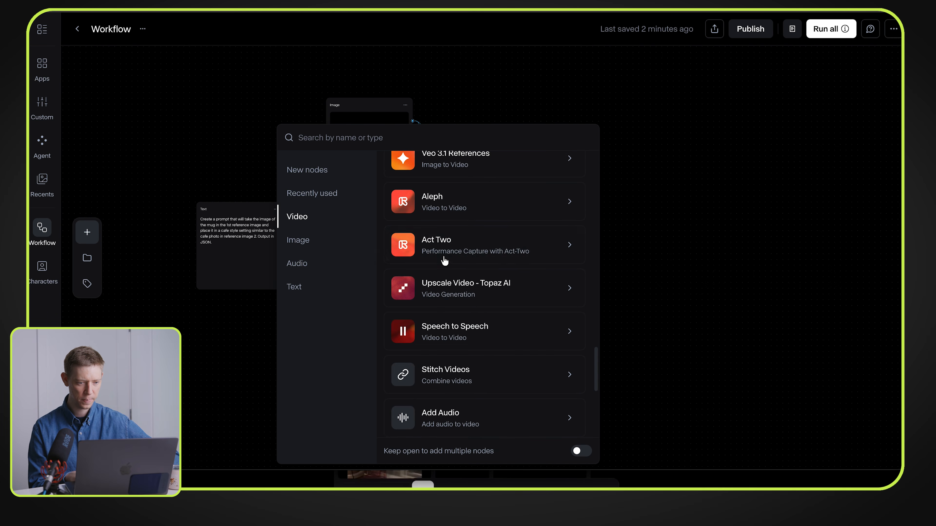
scroll(445, 259, up, 10)
click(489, 144)
text(see)
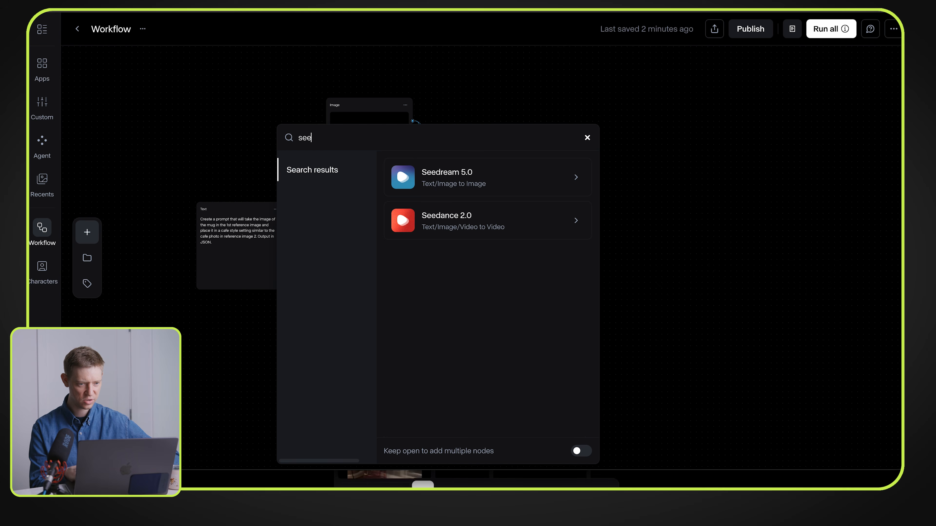
click(511, 213)
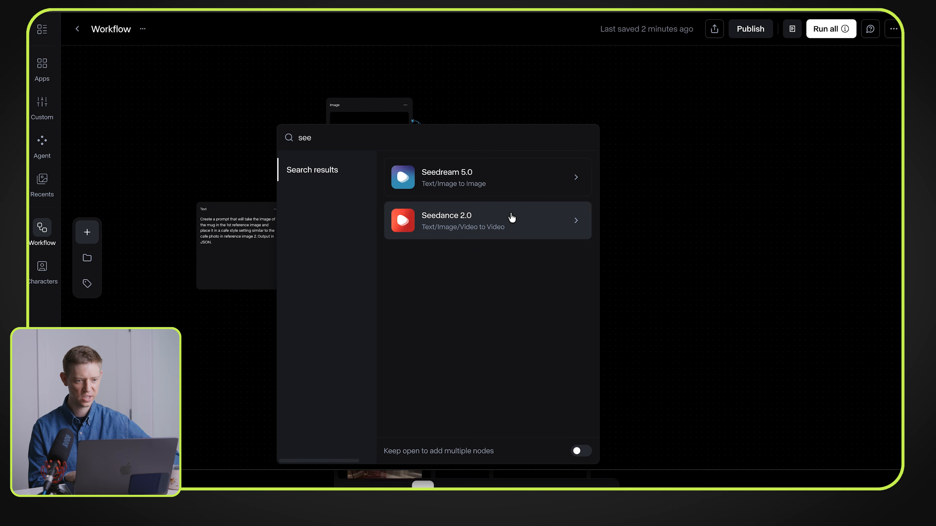
drag(591, 180, 634, 212)
scroll(581, 159, up, 5)
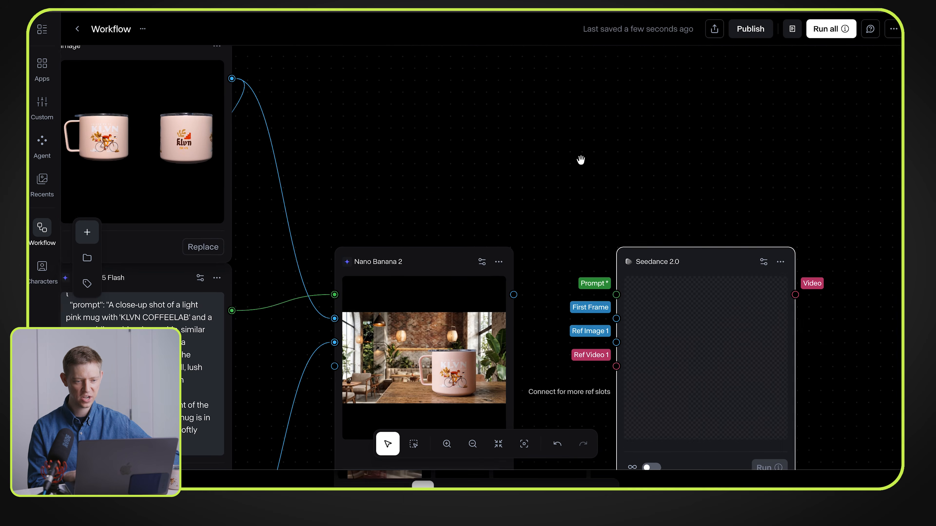
drag(580, 159, 568, 37)
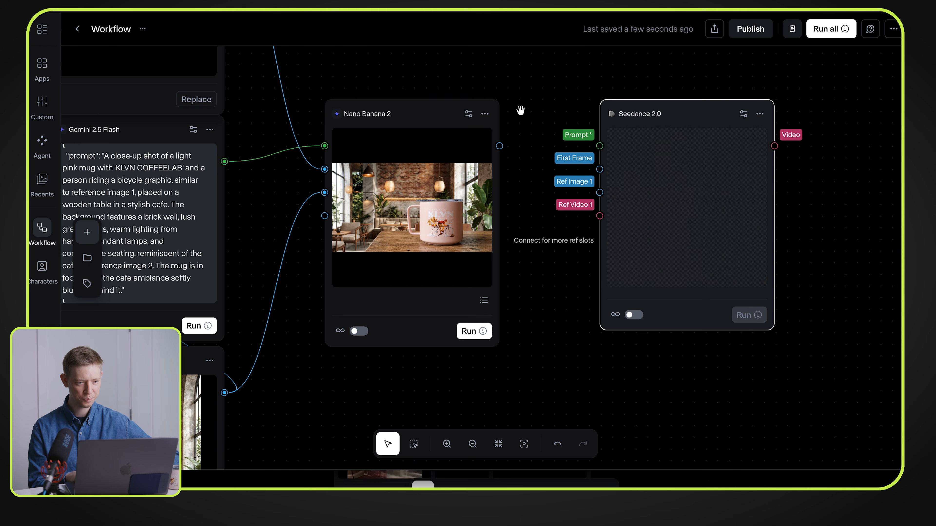
Step: Connect the Nano Banana 2 node's image output to the First Frame input of the Seedance 2.0 node
drag(502, 144, 595, 192)
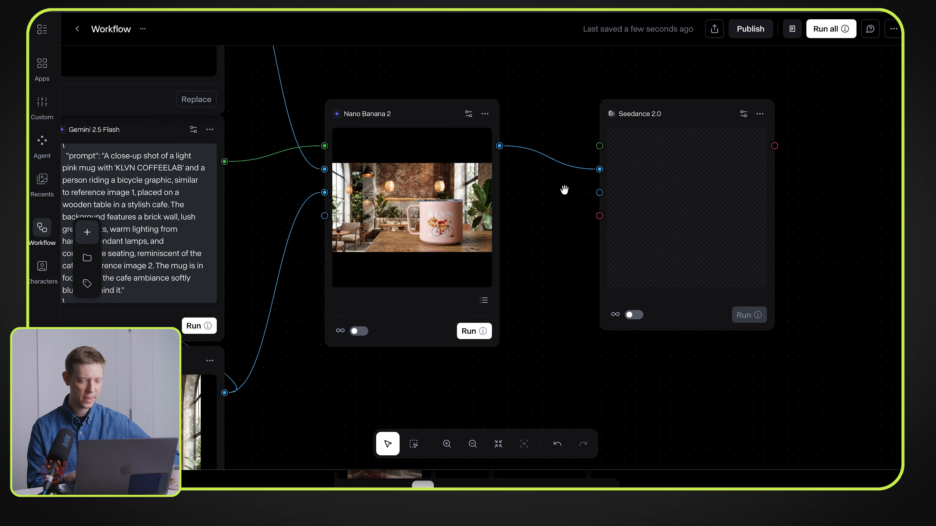
scroll(565, 188, down, 5)
drag(633, 133, 632, 134)
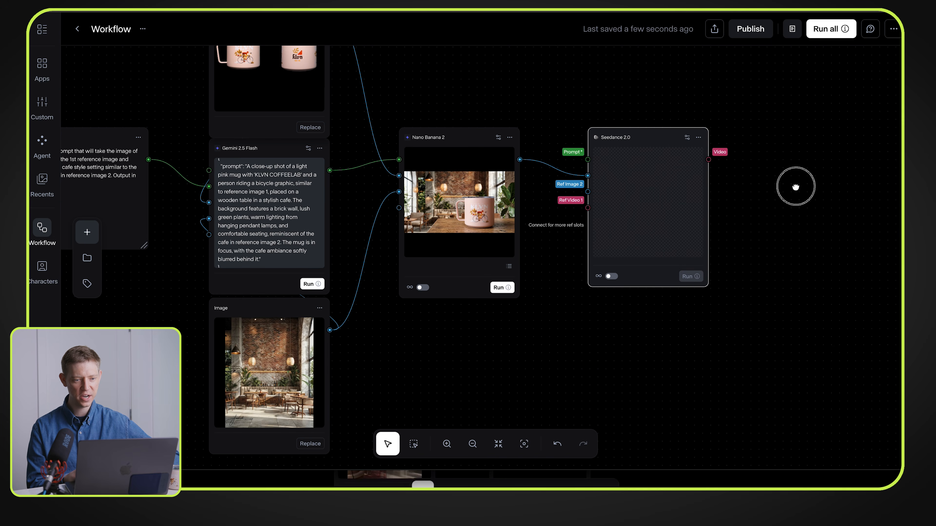
drag(794, 184, 808, 214)
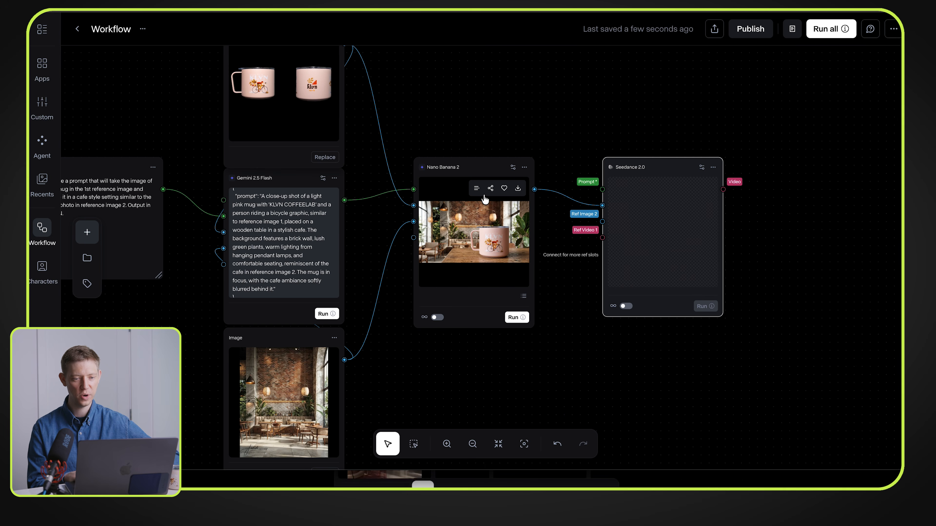
drag(575, 88, 575, 115)
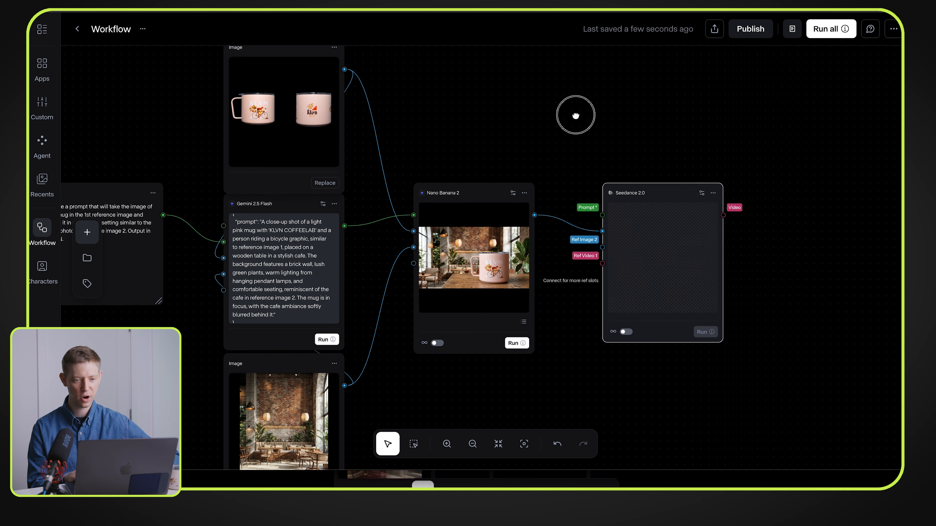
Step: Rearrange the nodes by moving Nano Banana 2 up beside the mug image and spacing Seedance 2.0 farther away from it
shift+click(492, 191)
shift+click(639, 192)
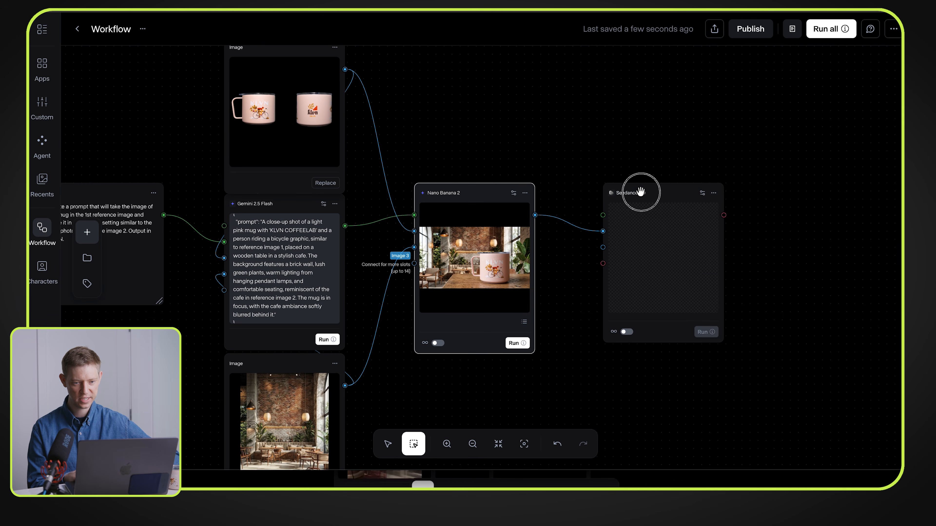
scroll(678, 133, down, 5)
drag(566, 180, 567, 99)
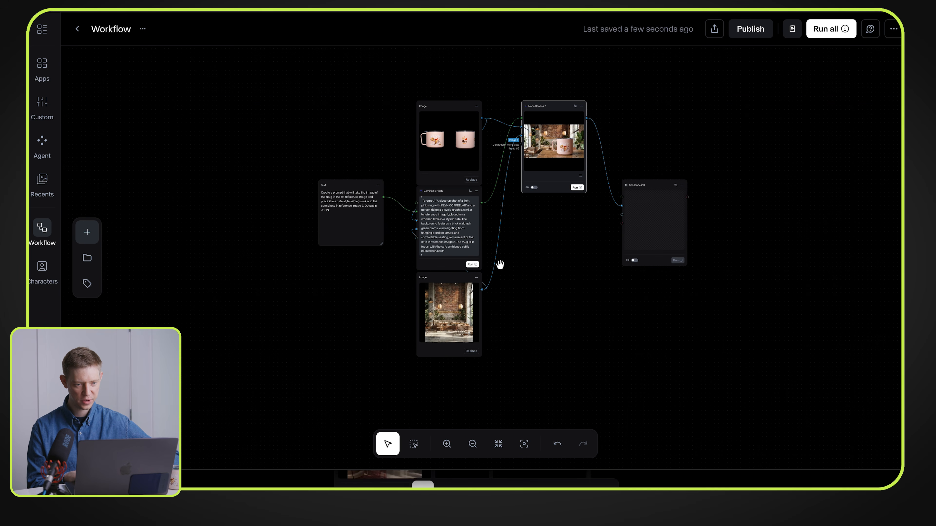
Step: Add a Text node from the node library's text category and place it below the Nano Banana 2 node
double_click(536, 239)
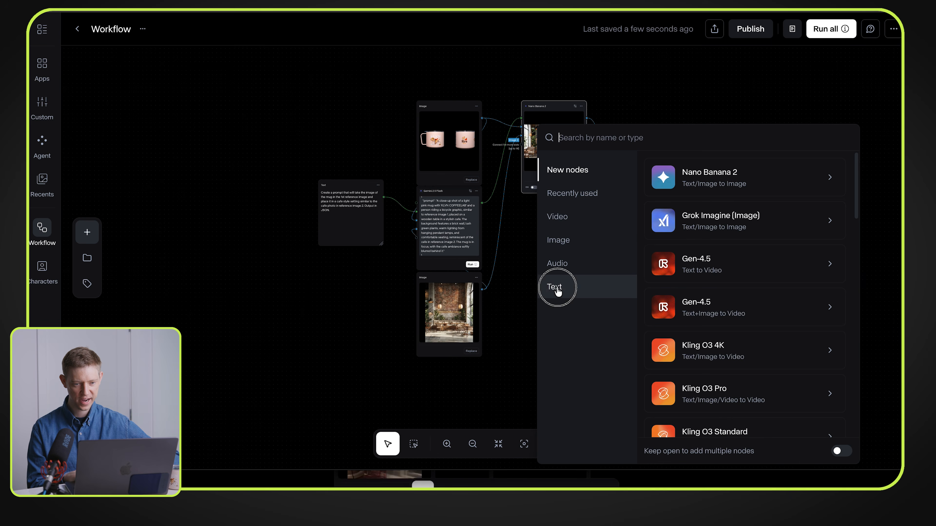
click(564, 287)
click(714, 210)
drag(524, 206, 543, 206)
scroll(544, 207, up, 5)
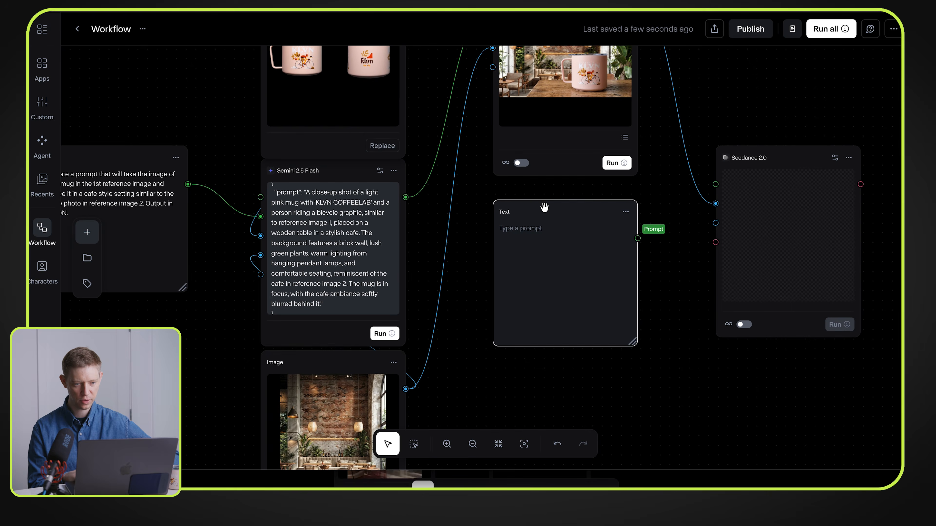
scroll(544, 207, down, 5)
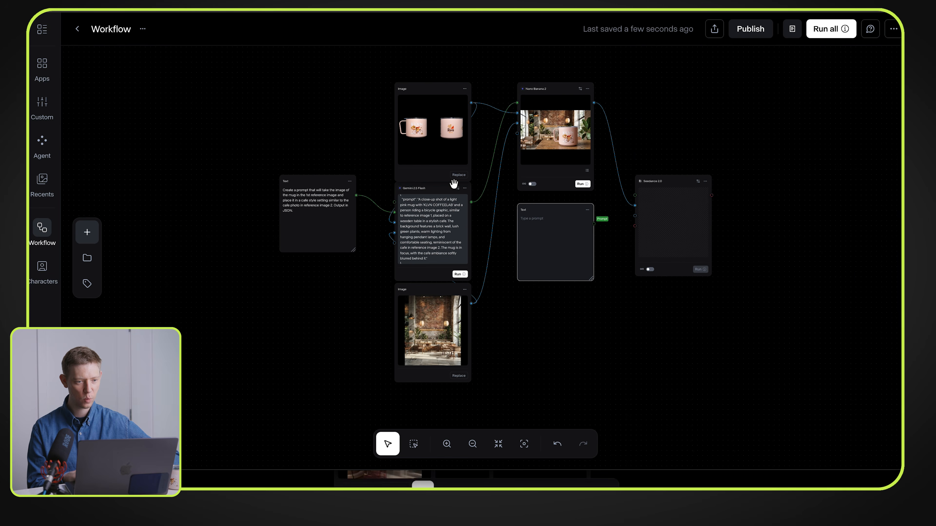
scroll(454, 183, up, 3)
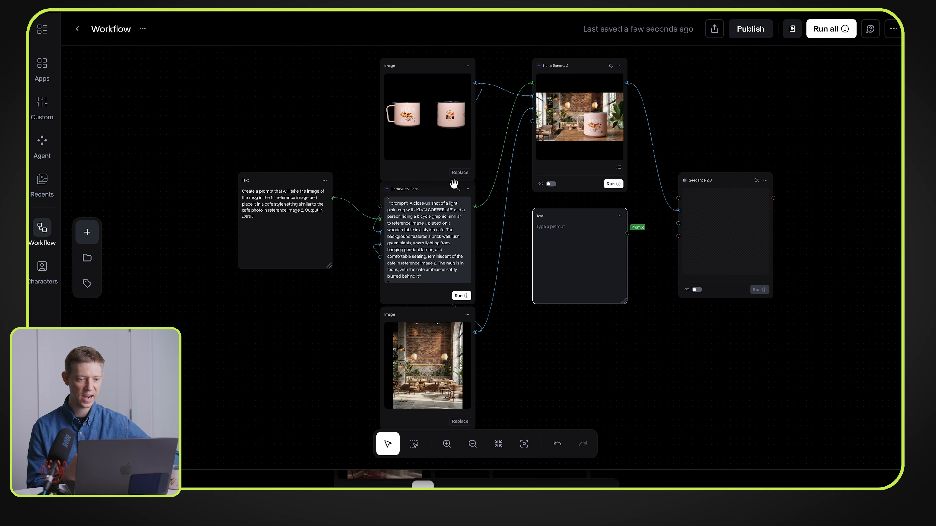
Step: Enter "Add some movement to the image in reference 1." in the new Text node and connect it to Seedance 2.0's Prompt input
click(589, 215)
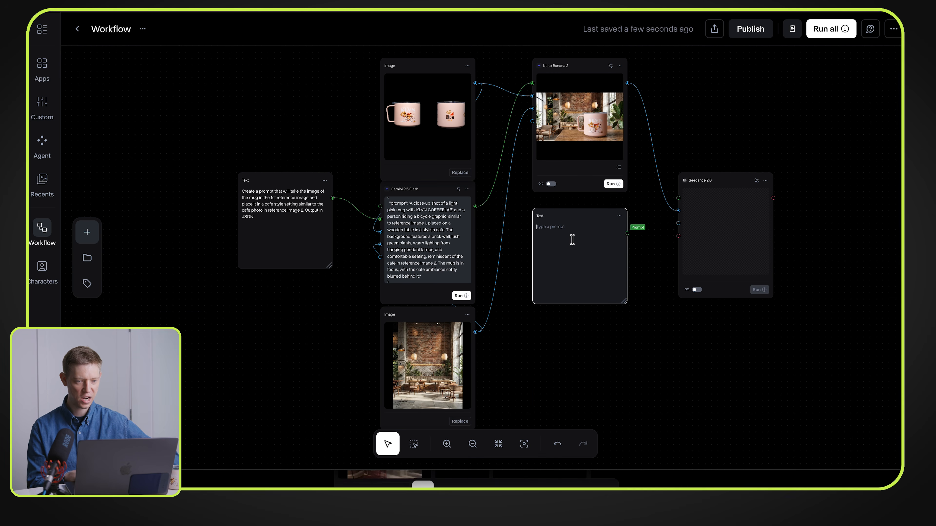
text(Add some movem)
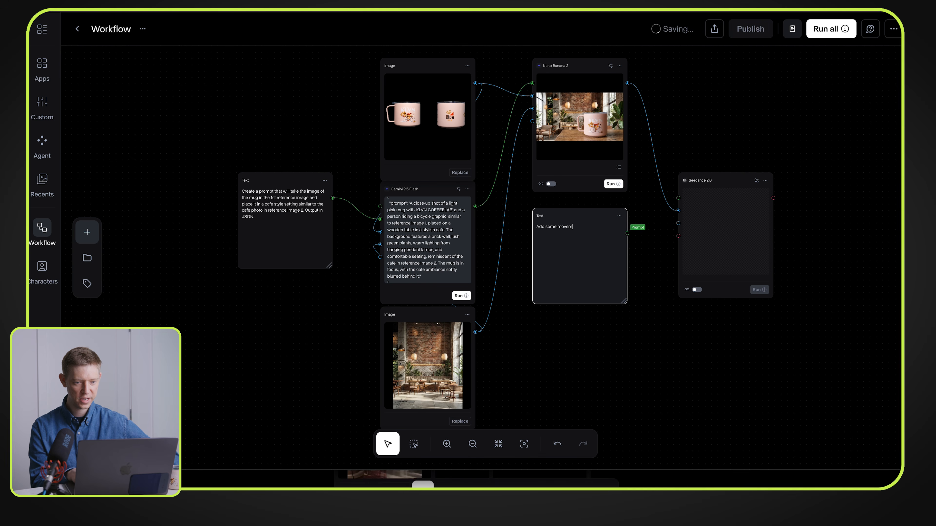
text(ent to the image in reference 1.)
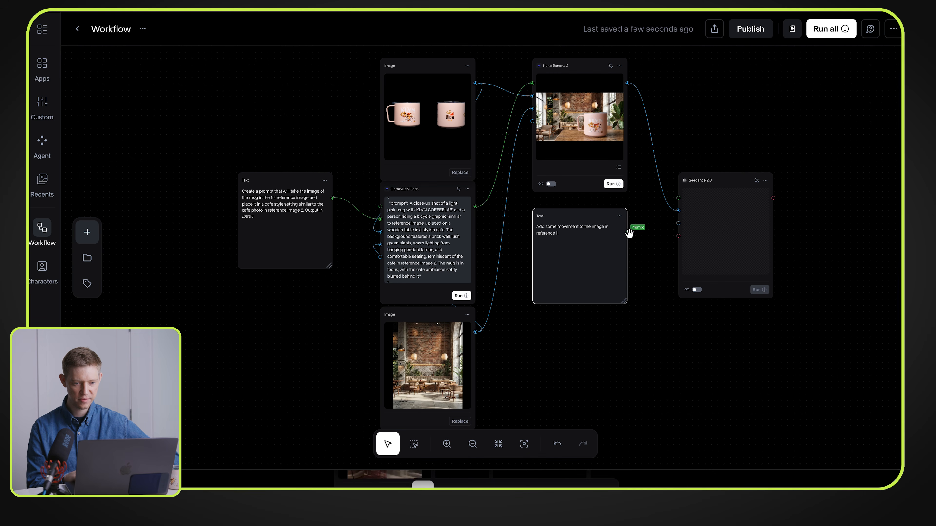
drag(628, 233, 678, 198)
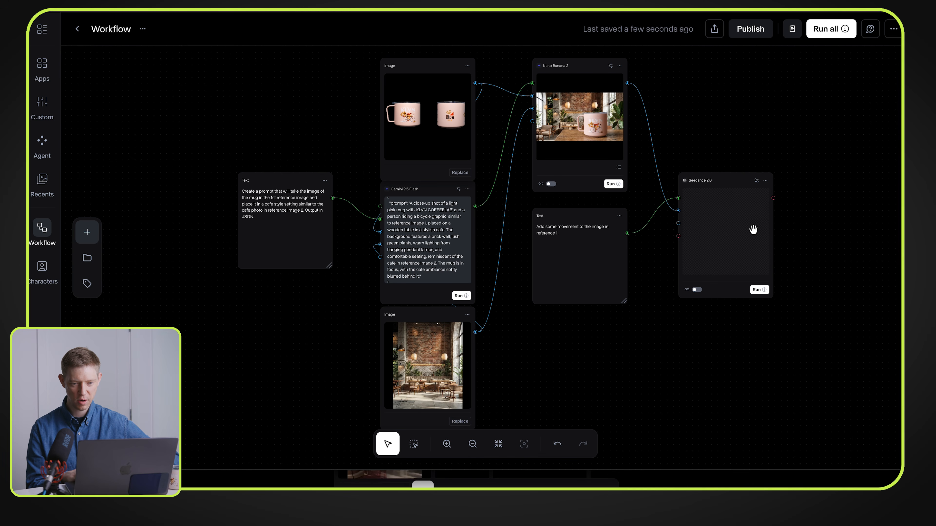
Step: Set the Seedance 2.0 node's aspect ratio to 16:9 and run it
click(447, 444)
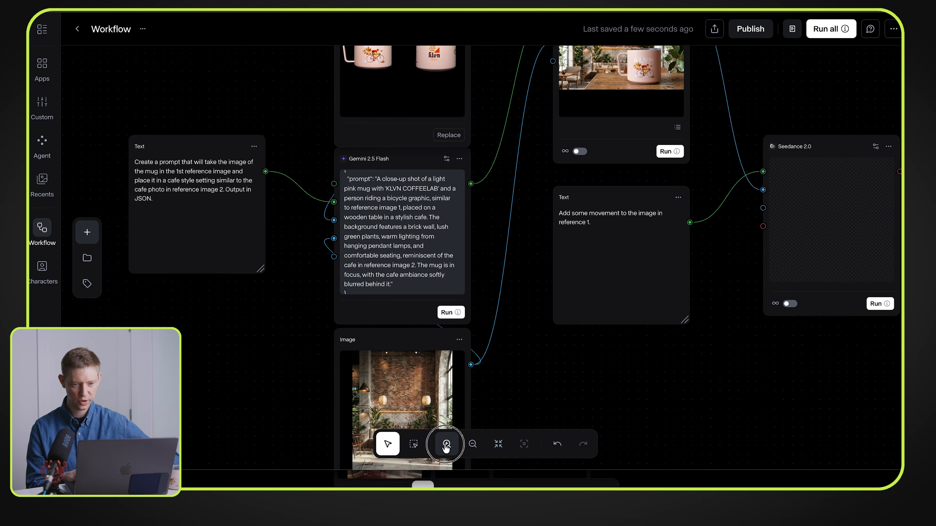
drag(804, 397, 436, 400)
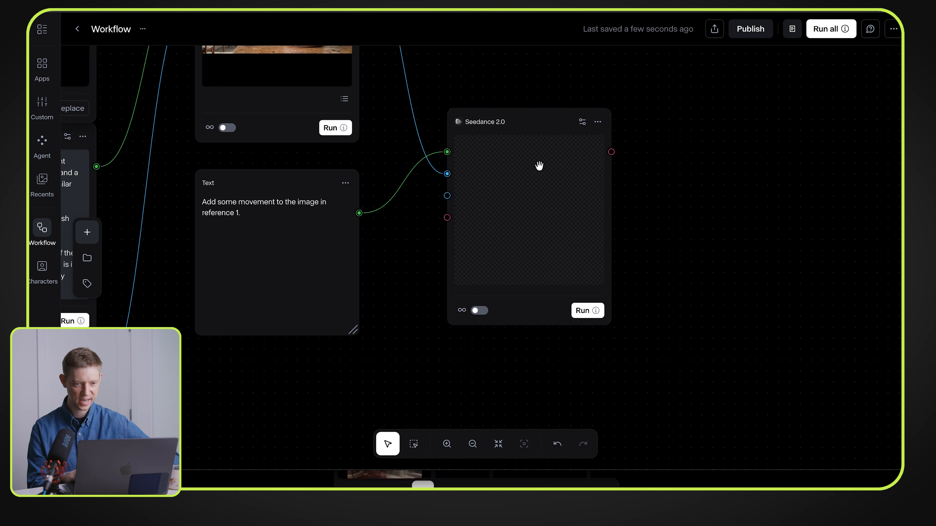
click(582, 126)
click(549, 159)
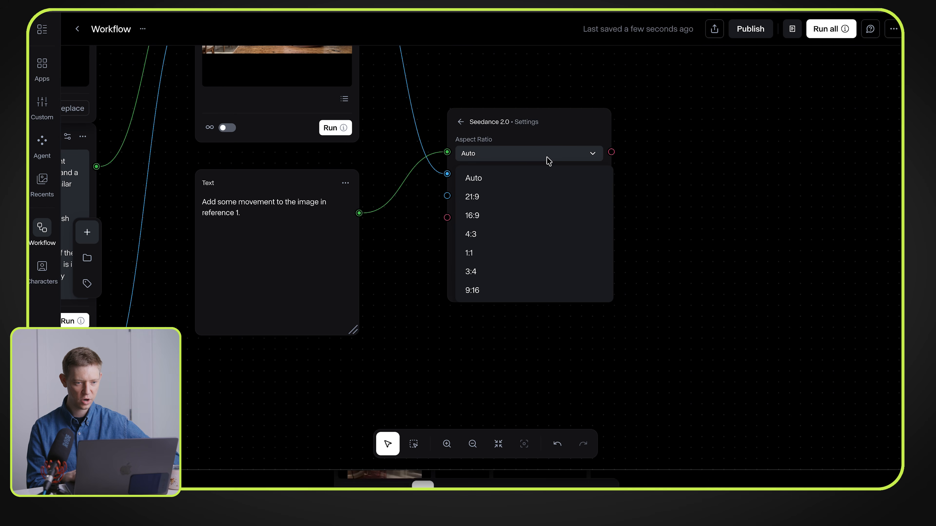
click(515, 213)
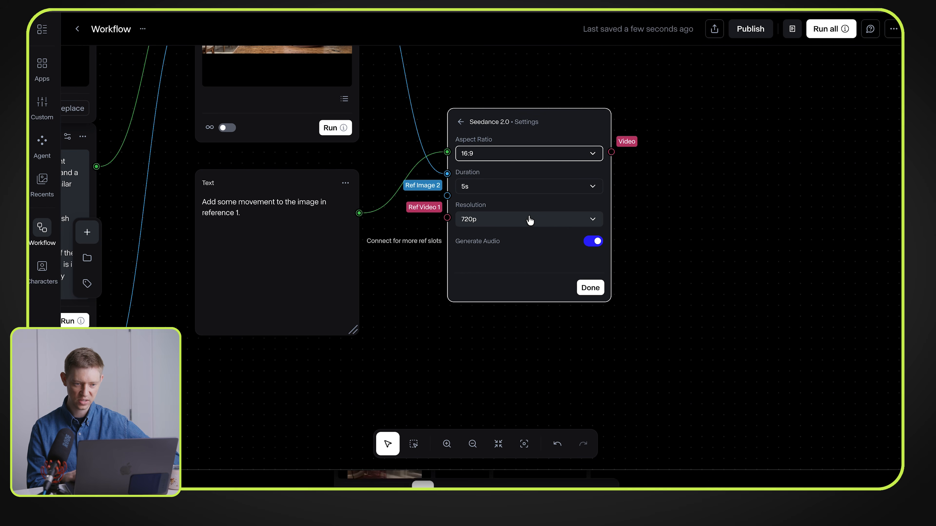
click(590, 288)
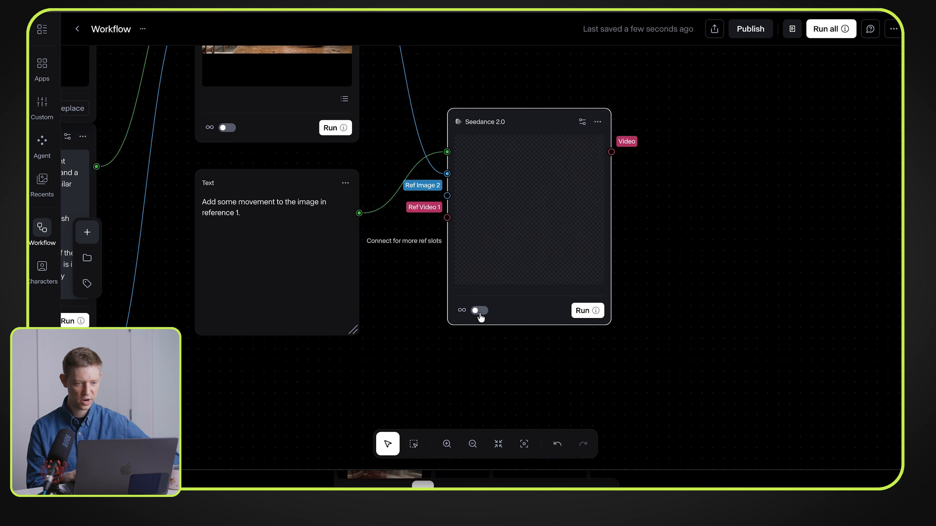
click(586, 311)
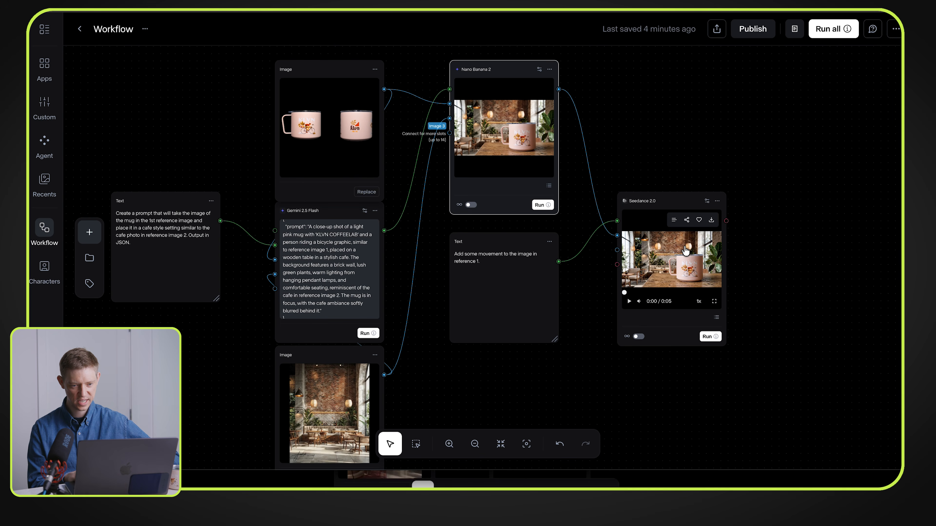
Step: Play the generated Seedance 2.0 video at full screen and return to the workflow
click(714, 303)
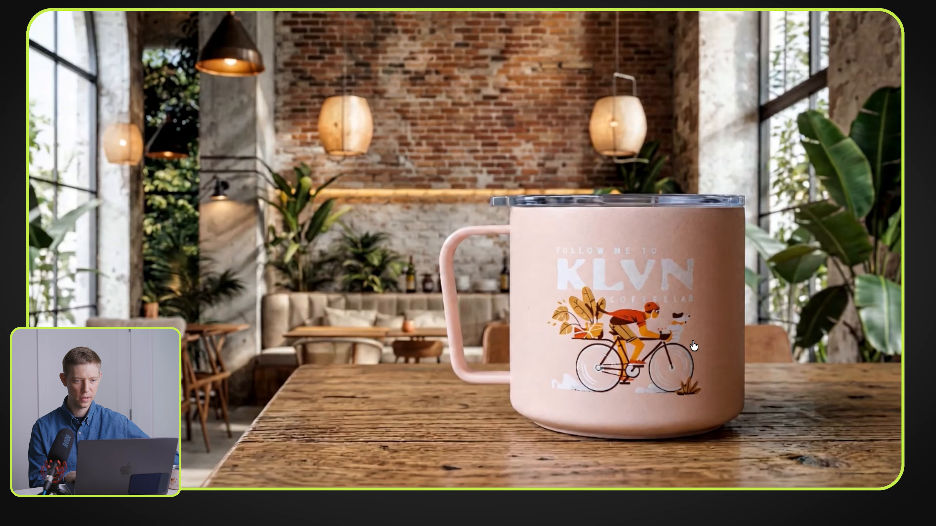
key(Escape)
click(692, 269)
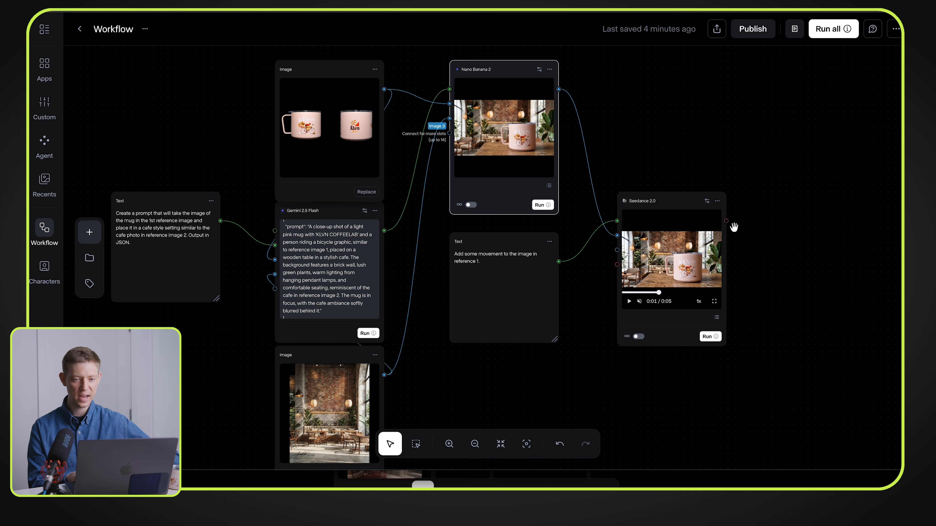
Step: Search the node library for "top", add an Upscale Video - Topaz AI node beside Seedance 2.0, connect the Seedance video output to it and run it
drag(786, 226, 723, 221)
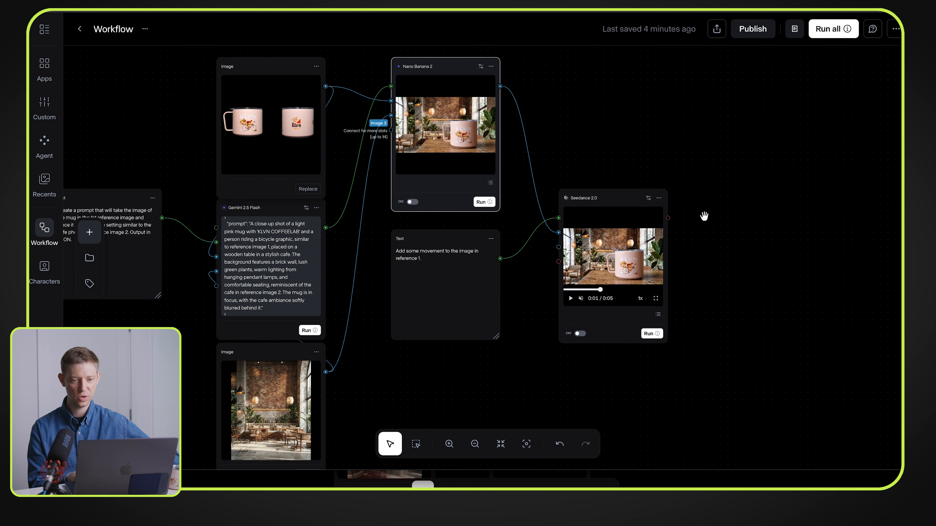
double_click(740, 215)
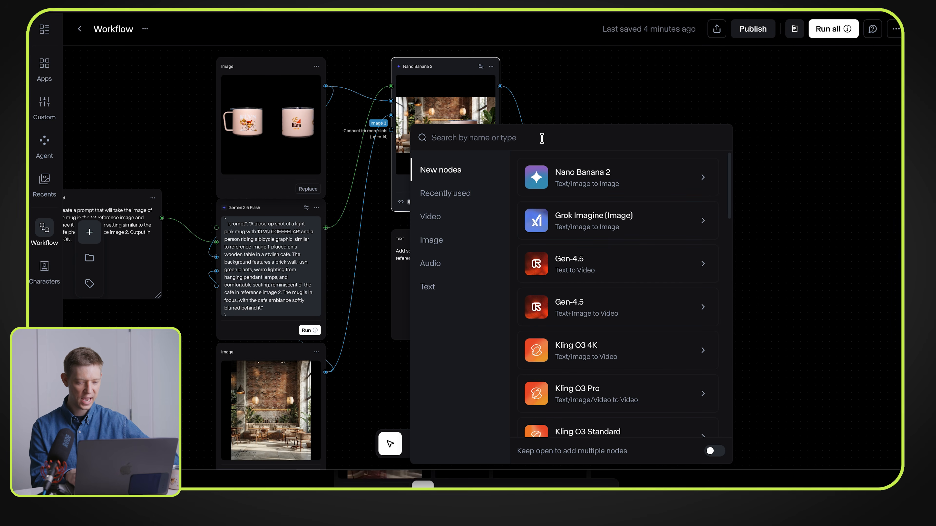
text(top)
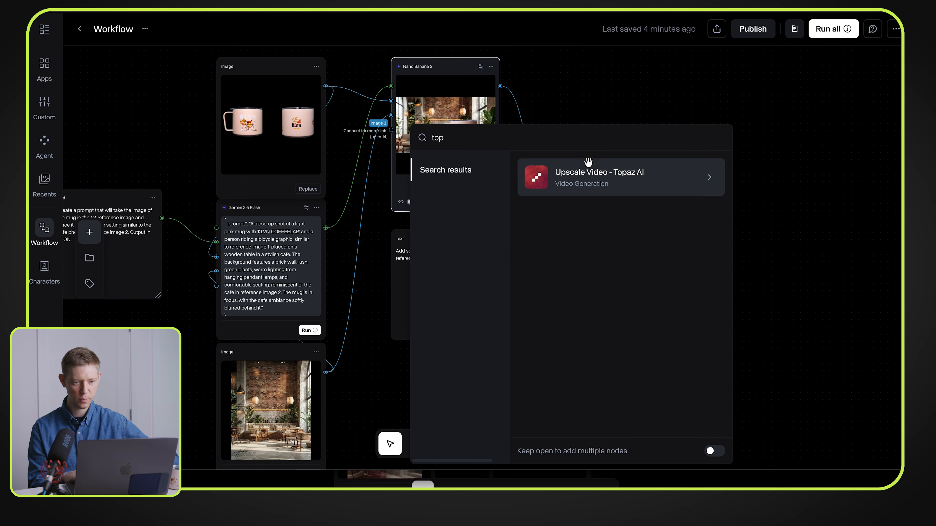
click(581, 166)
drag(715, 166, 740, 204)
drag(667, 218, 702, 219)
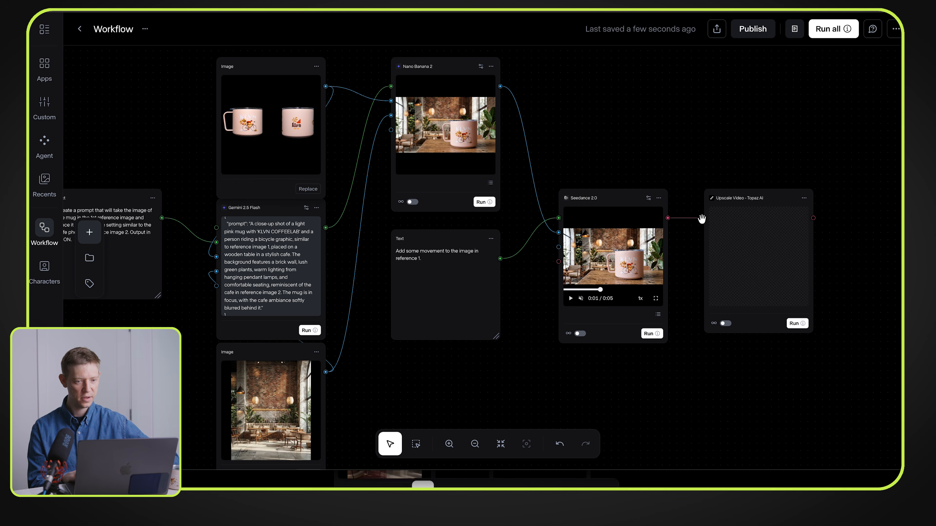
click(794, 324)
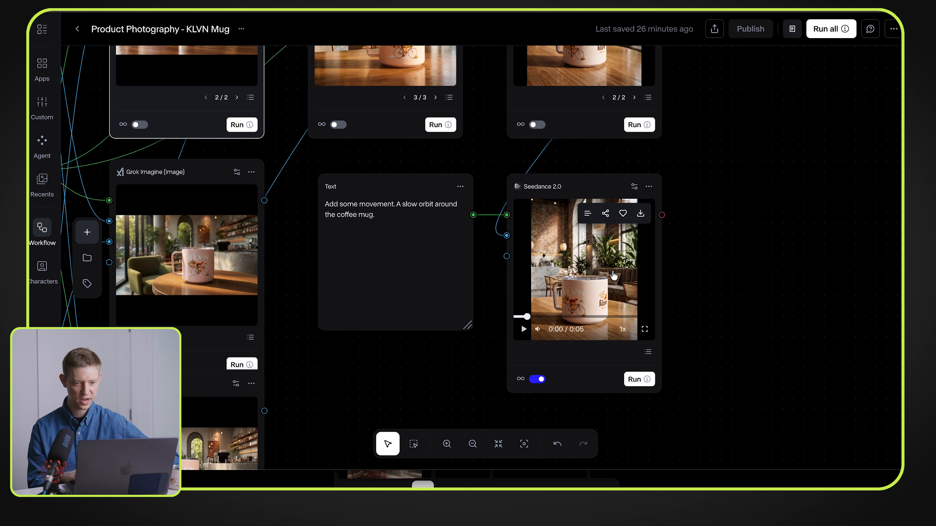
Step: View the Seedance 2.0 slow-orbit mug video in the Product Photography - KLVN Mug workflow at full screen
click(644, 329)
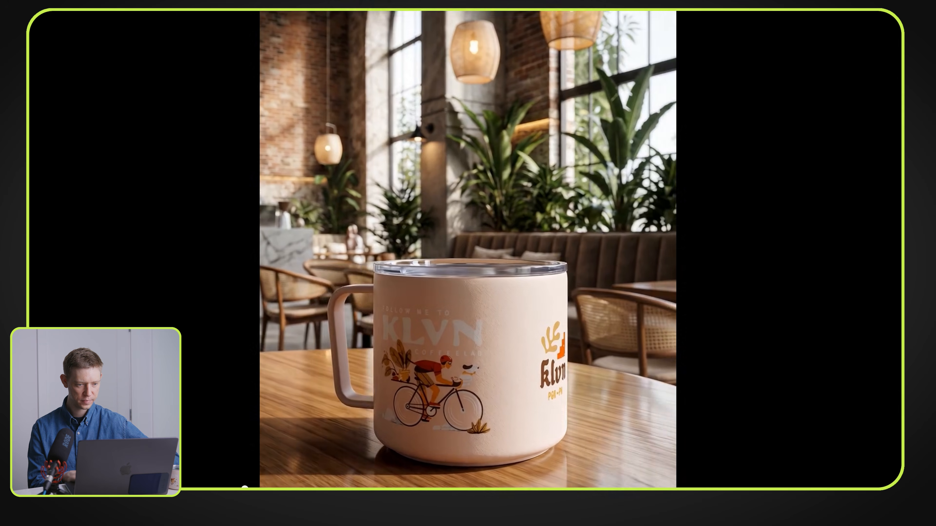